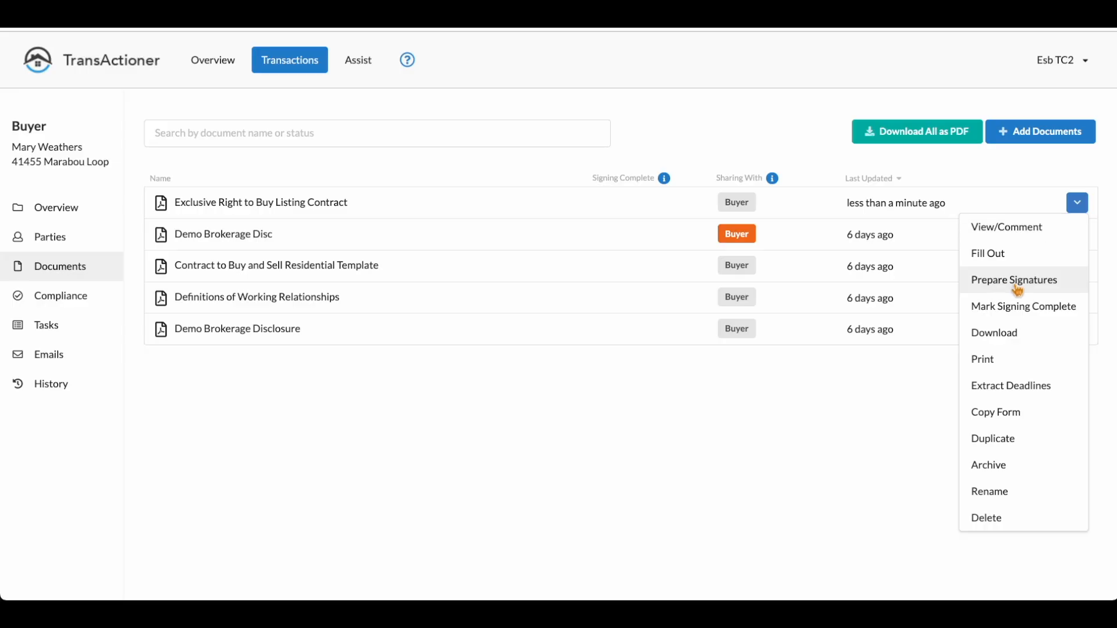
Step: Open the Exclusive Right to Buy Listing Contract for signature preparation and notify the agent to sign it
{"action": "left_click", "coordinate": [1016, 281]}
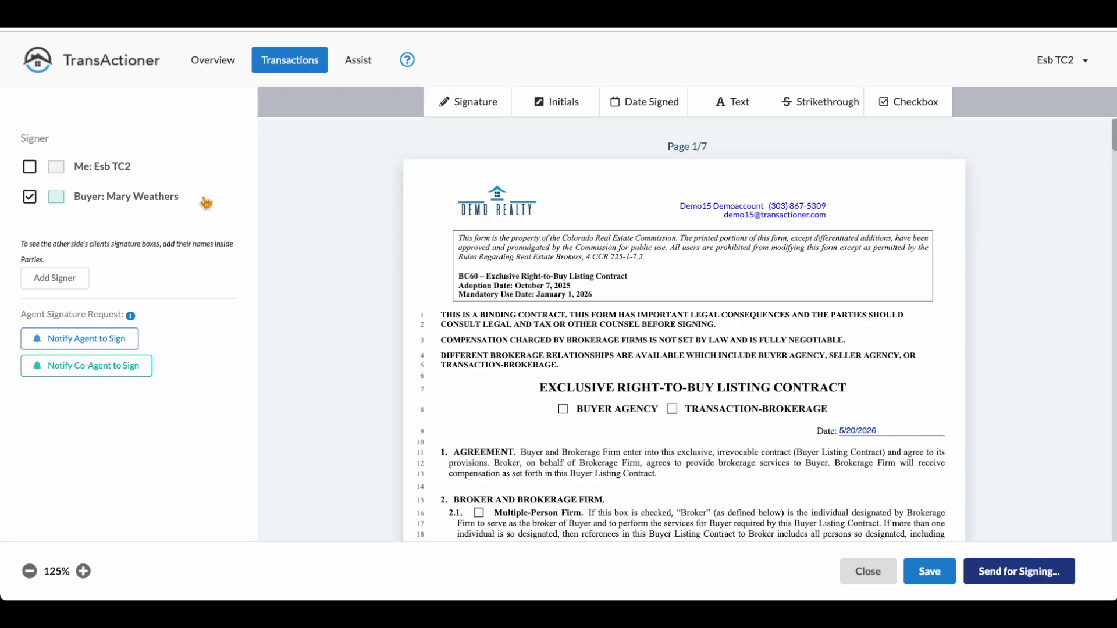
{"action": "left_click", "coordinate": [134, 346]}
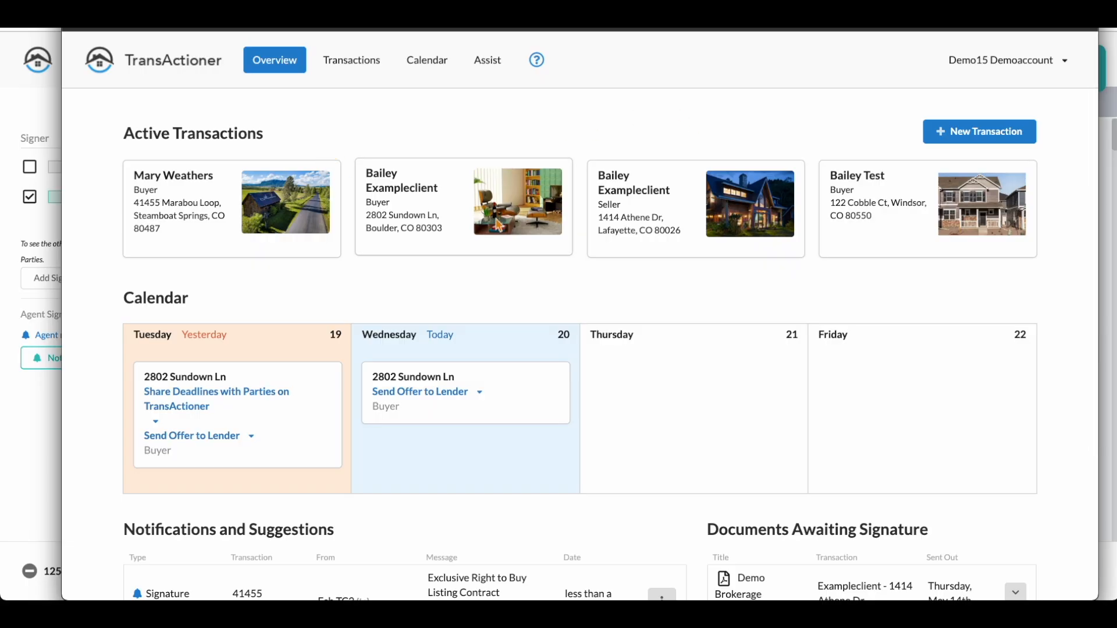
Step: In the agent's account, open the Exclusive Right to Buy Listing Contract for signing from its signature-required notification
{"action": "scroll", "coordinate": [498, 226], "scroll_direction": "down", "scroll_amount": 3}
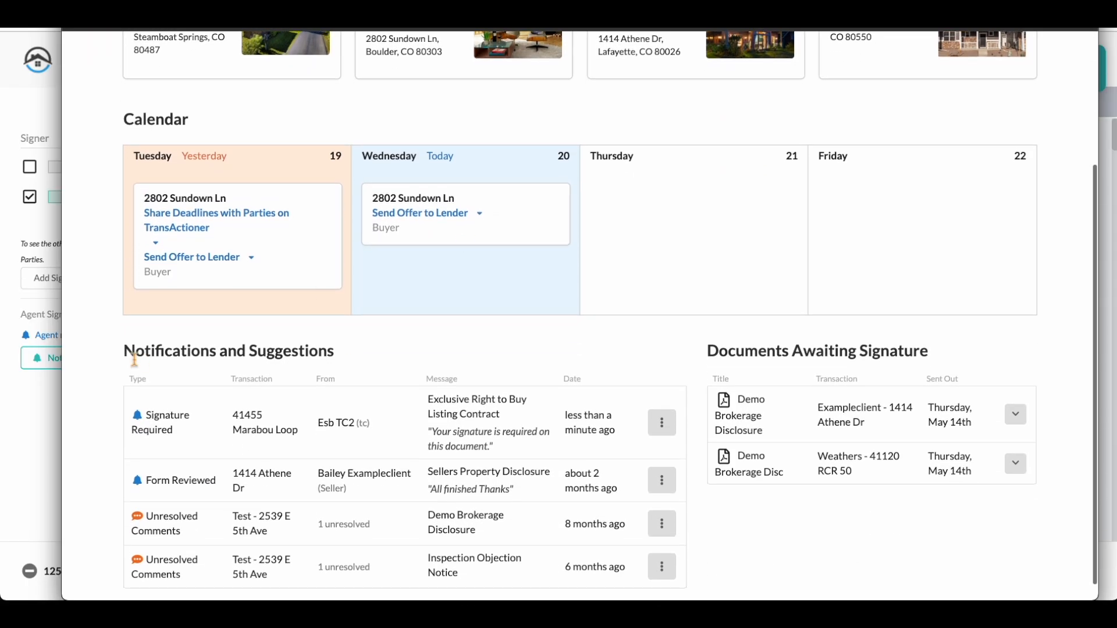
{"action": "left_click_drag", "start_coordinate": [133, 359], "coordinate": [335, 352]}
{"action": "left_click", "coordinate": [248, 374]}
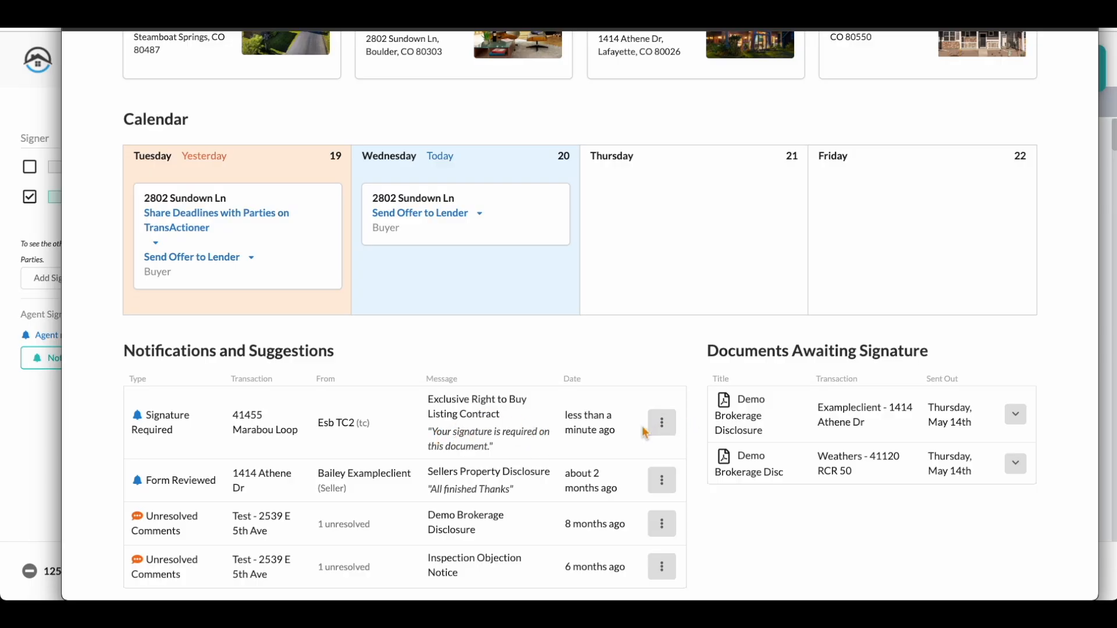
{"action": "left_click", "coordinate": [666, 425]}
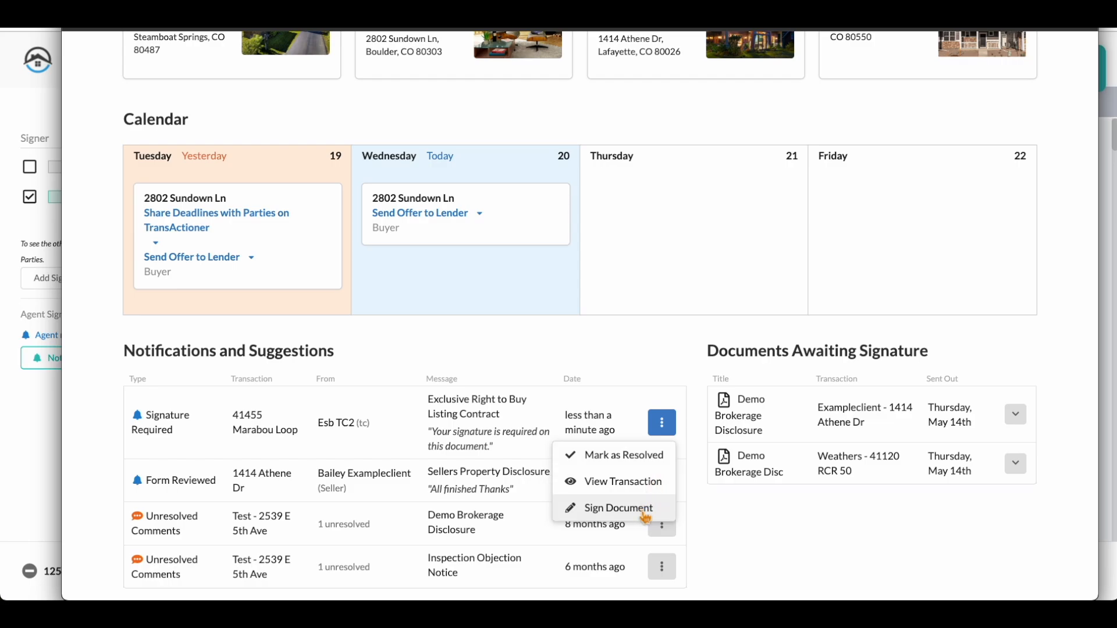
{"action": "left_click", "coordinate": [640, 510]}
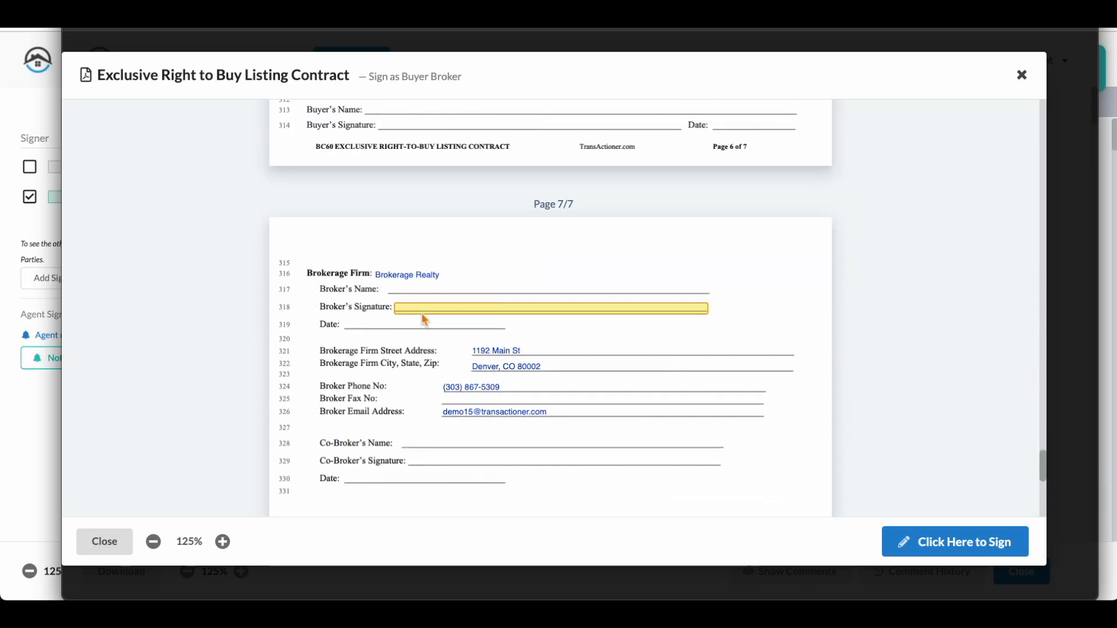
Step: Sign the Broker's Signature field with the prefilled signature, confirm it and close the contract
{"action": "left_click", "coordinate": [427, 318]}
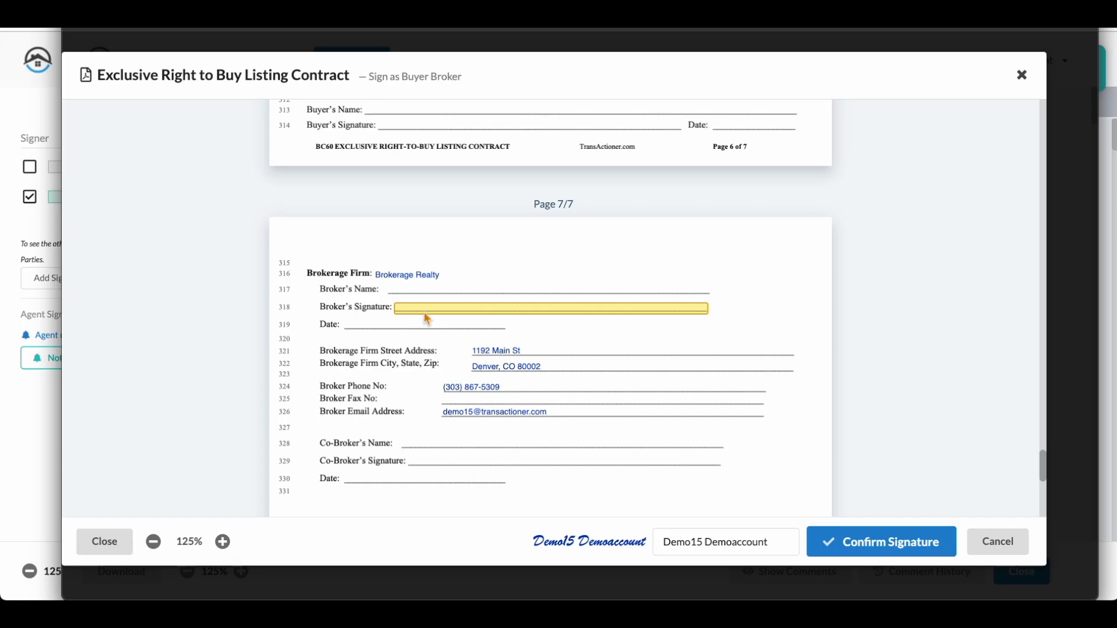
{"action": "left_click", "coordinate": [889, 548]}
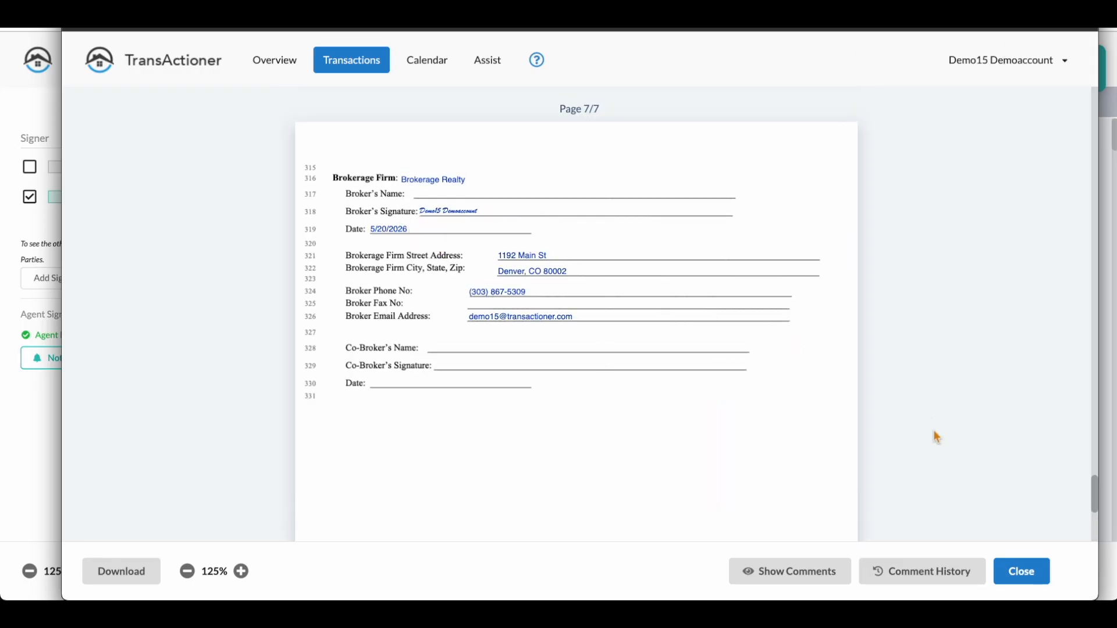
{"action": "left_click", "coordinate": [1023, 570]}
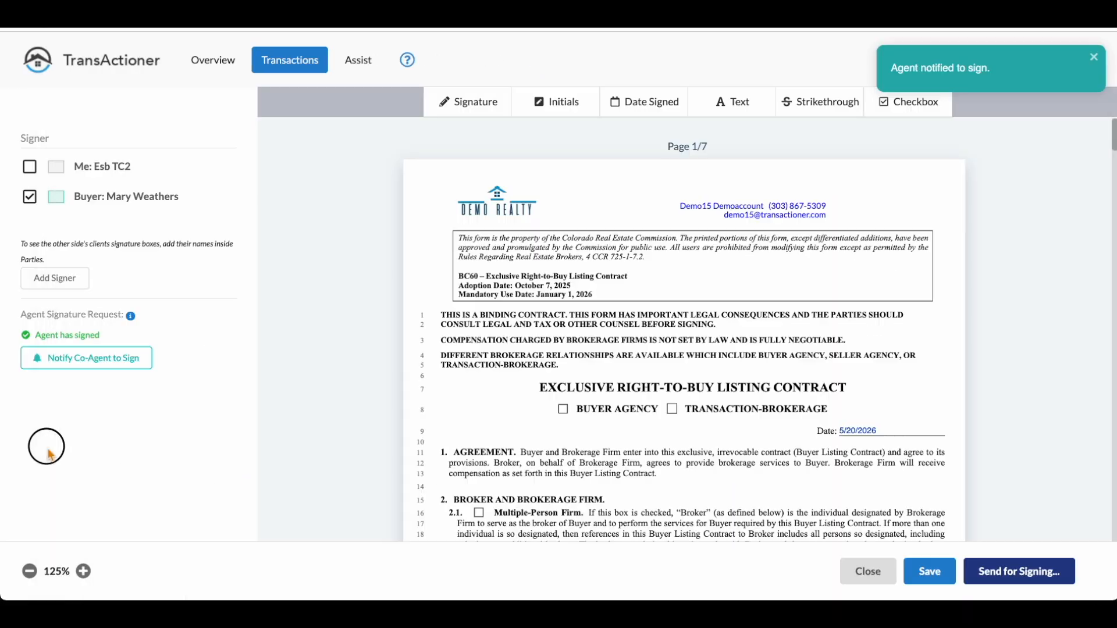
Step: Return to the coordinator's window, close the contract's signature preparation and upload the sdf document from the computer
{"action": "left_click", "coordinate": [45, 448]}
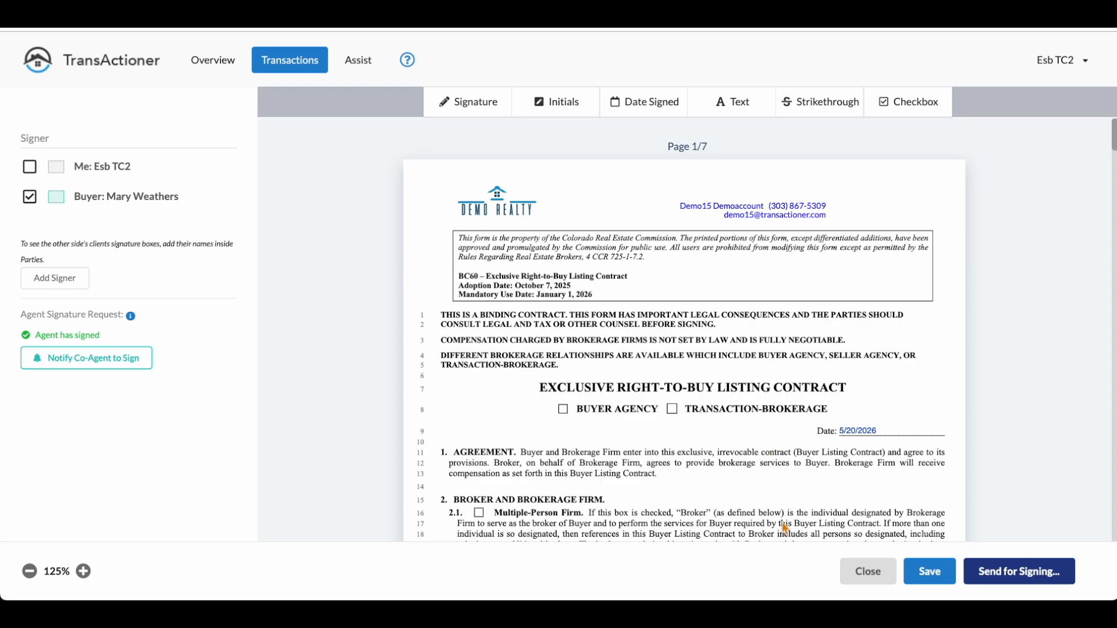
{"action": "left_click", "coordinate": [864, 575]}
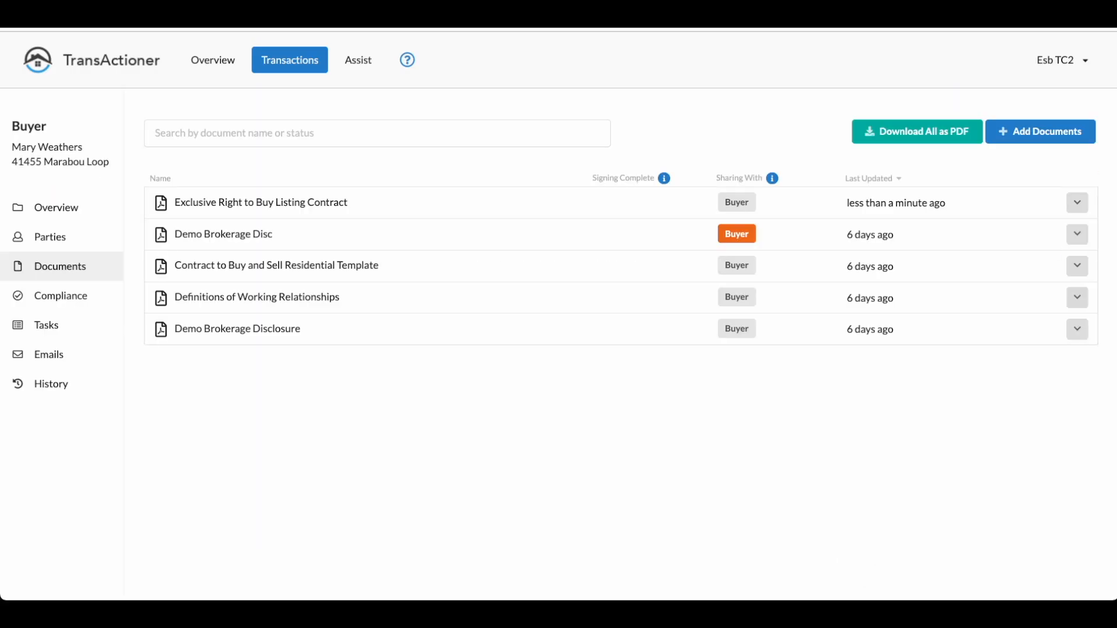
{"action": "left_click", "coordinate": [1039, 140]}
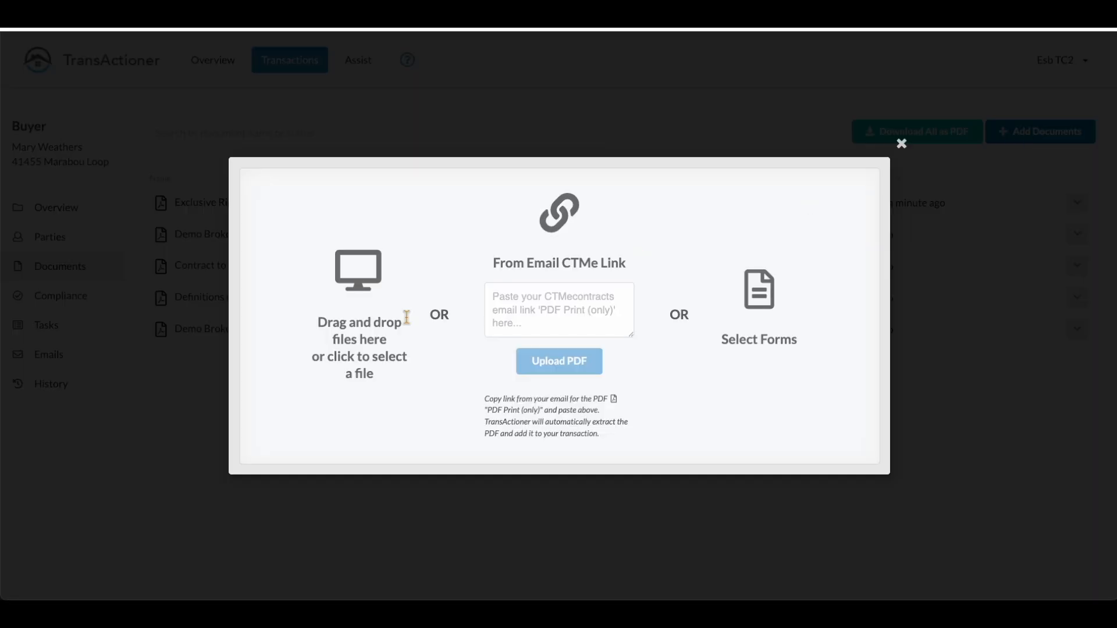
{"action": "left_click", "coordinate": [353, 282]}
Step: Open the sdf document for signature preparation and go to the broker signature lines on page 25
{"action": "left_click", "coordinate": [1078, 203]}
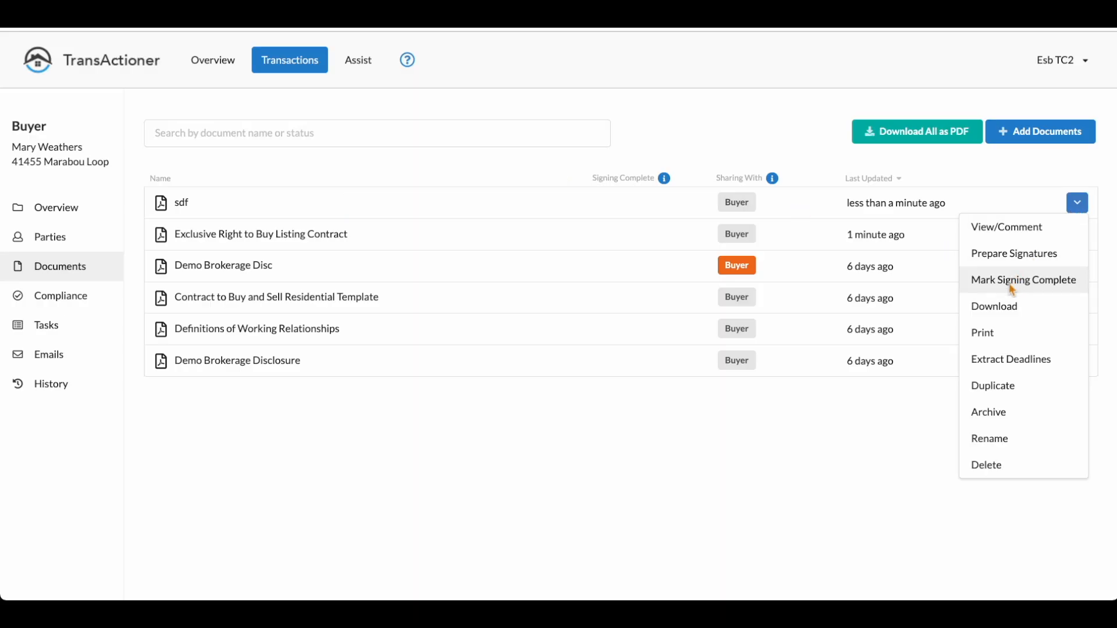
{"action": "left_click", "coordinate": [1015, 254]}
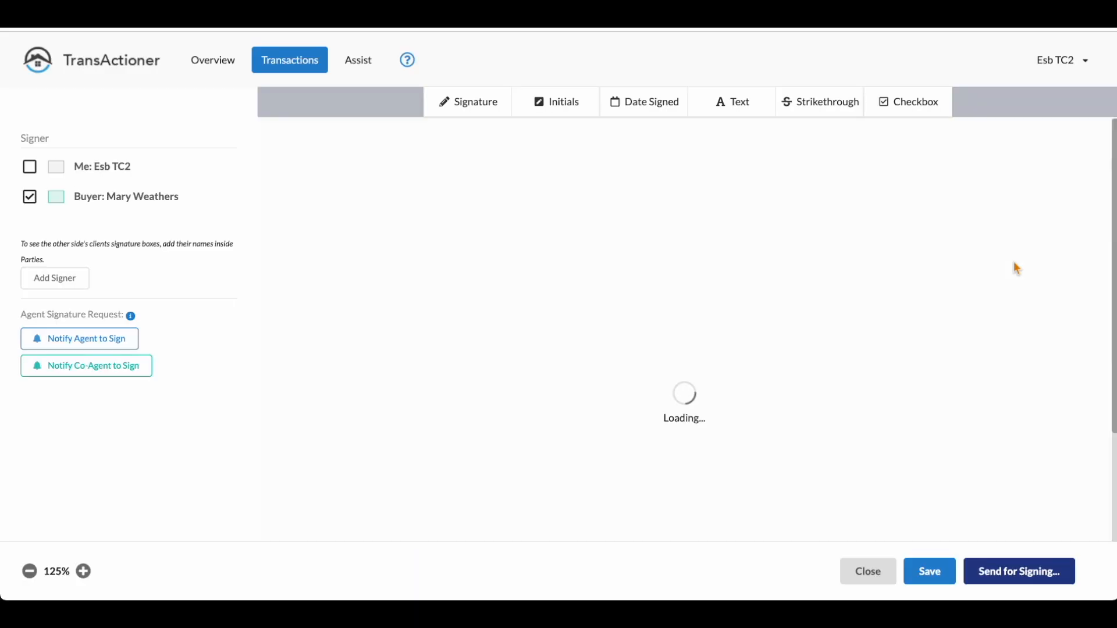
{"action": "scroll", "coordinate": [677, 418], "scroll_direction": "down", "scroll_amount": 1}
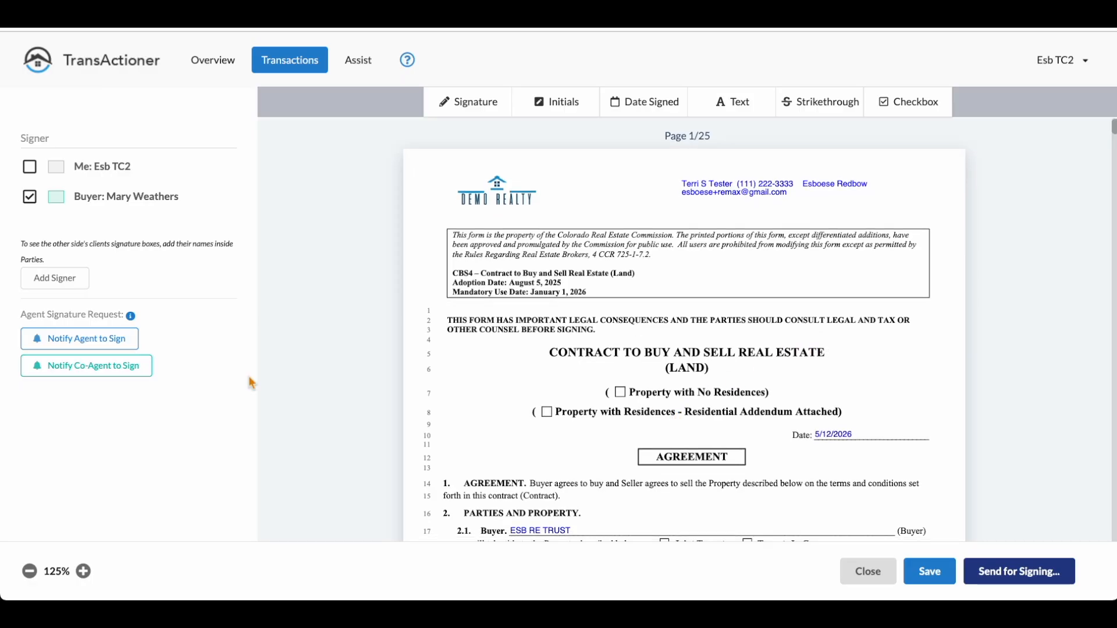
{"action": "scroll", "coordinate": [861, 306], "scroll_direction": "down", "scroll_amount": 5}
{"action": "left_click_drag", "start_coordinate": [1114, 132], "coordinate": [1090, 541]}
{"action": "scroll", "coordinate": [712, 418], "scroll_direction": "up", "scroll_amount": 7}
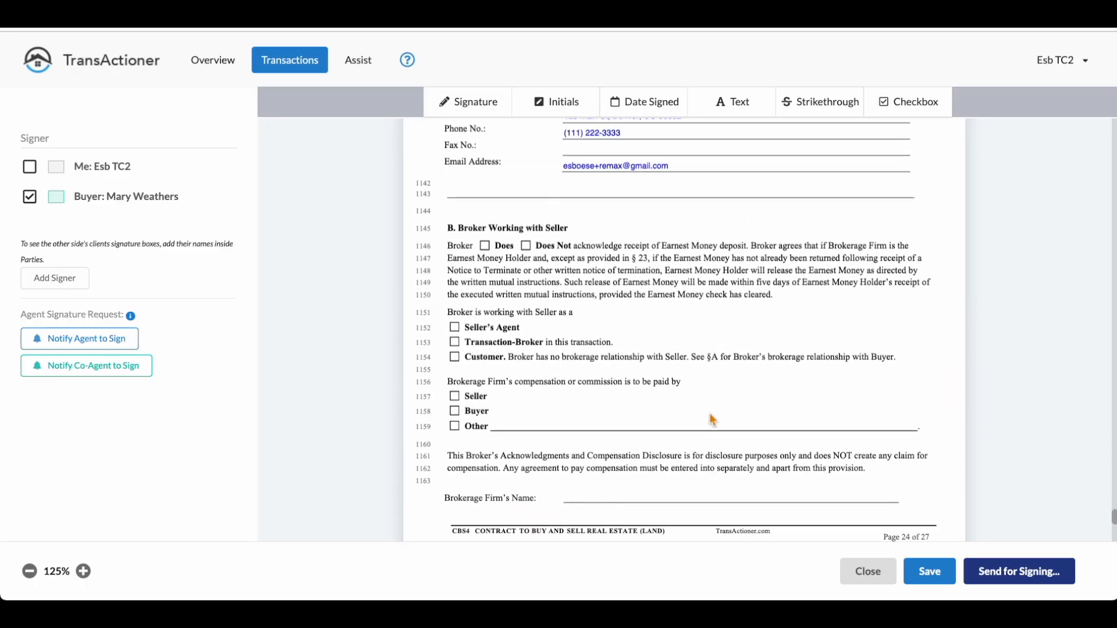
{"action": "scroll", "coordinate": [713, 419], "scroll_direction": "down", "scroll_amount": 7}
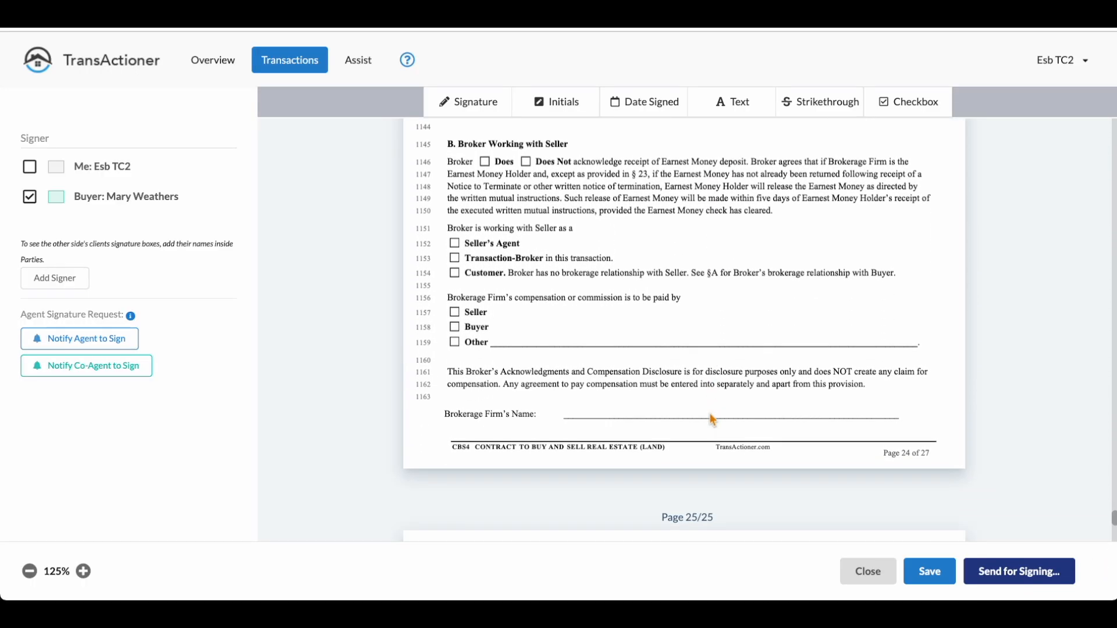
{"action": "scroll", "coordinate": [713, 419], "scroll_direction": "down", "scroll_amount": 7}
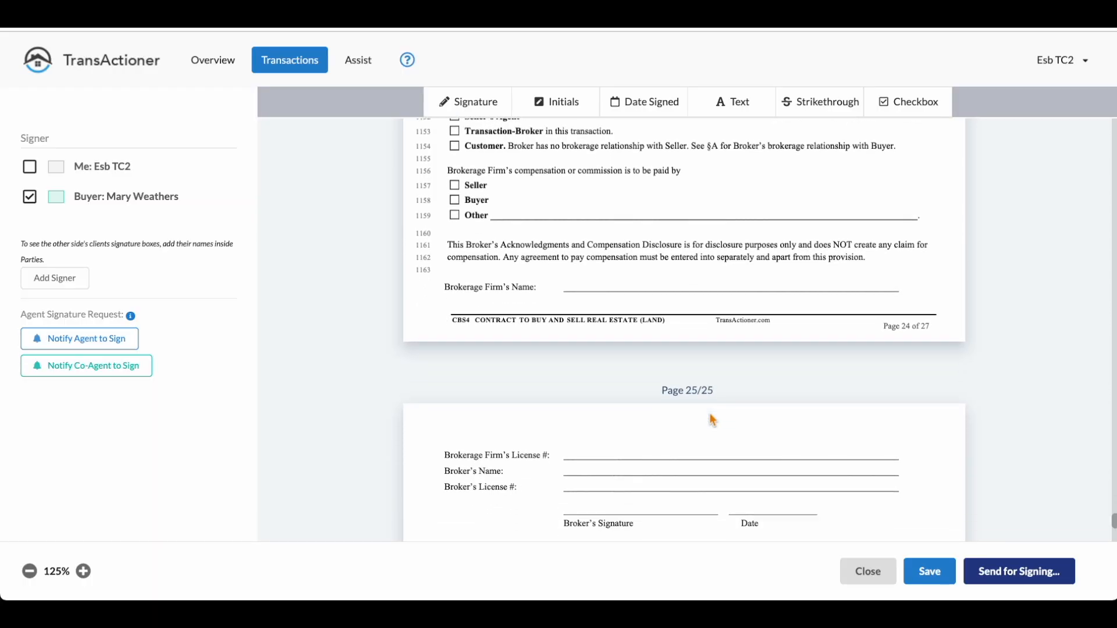
{"action": "scroll", "coordinate": [712, 419], "scroll_direction": "up", "scroll_amount": 3}
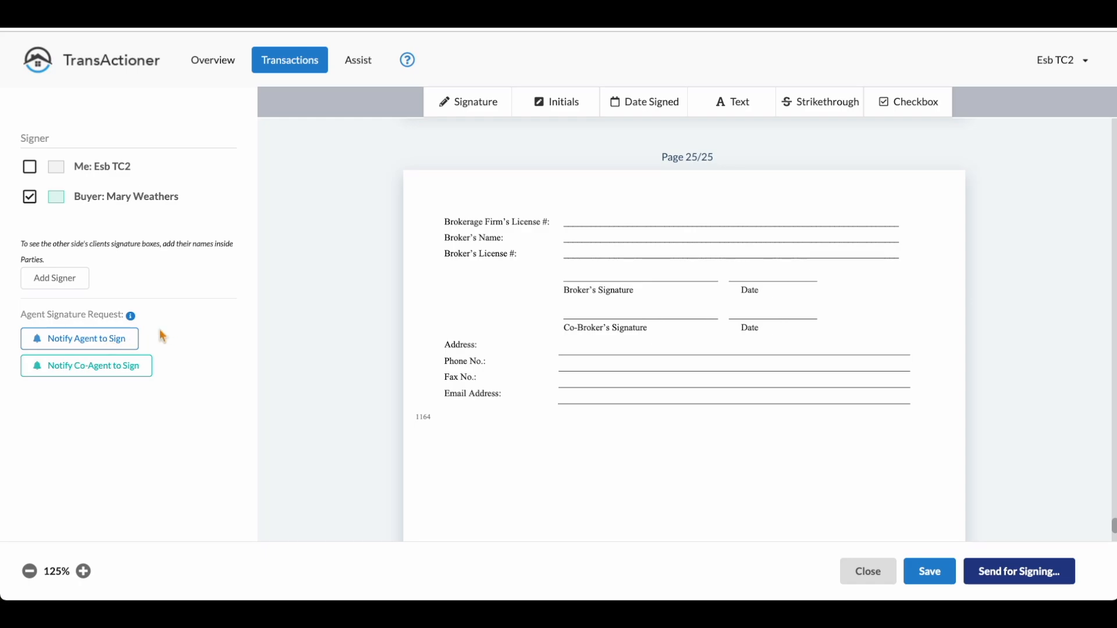
Step: Notify the agent to sign, place the agent signature box on the Broker's Signature line, align it and save
{"action": "left_click", "coordinate": [113, 345]}
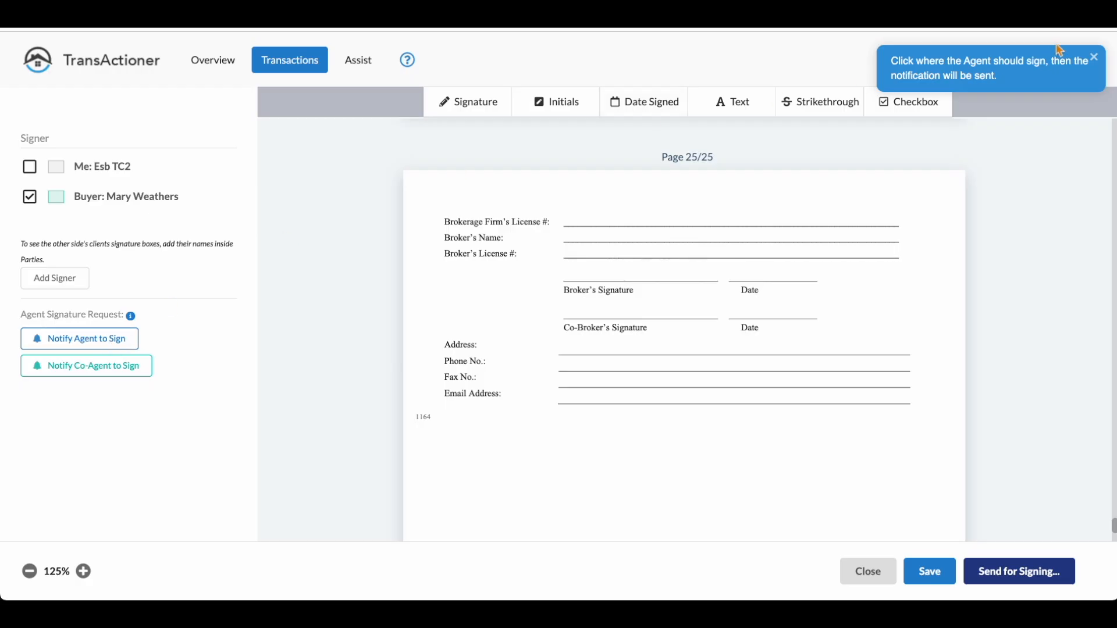
{"action": "left_click_drag", "start_coordinate": [1016, 62], "coordinate": [1021, 83]}
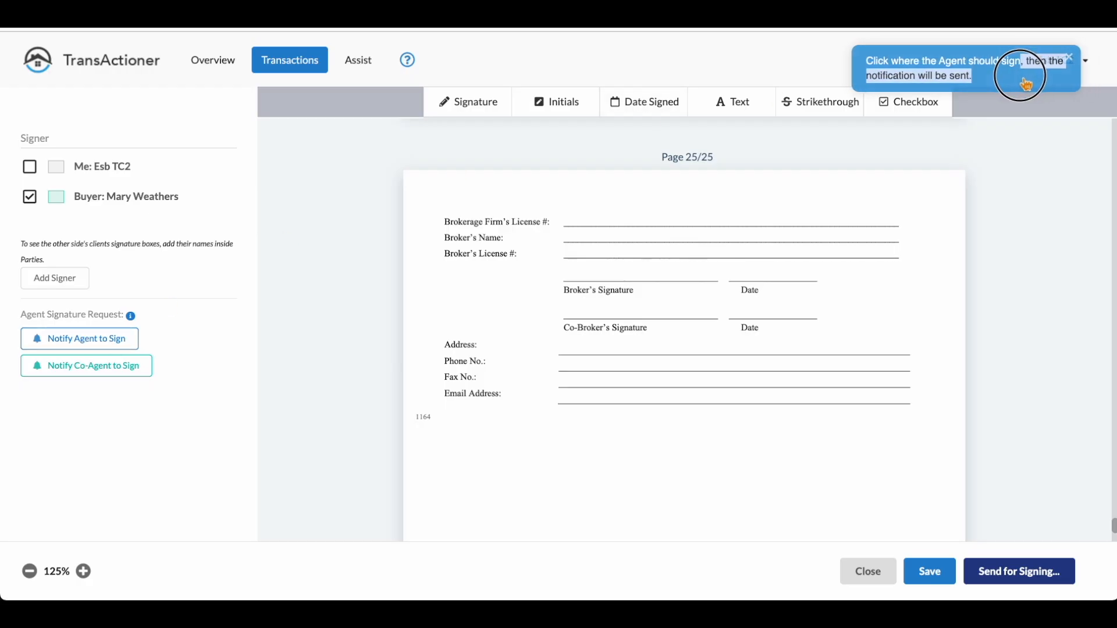
{"action": "left_click_drag", "start_coordinate": [1007, 80], "coordinate": [1006, 81]}
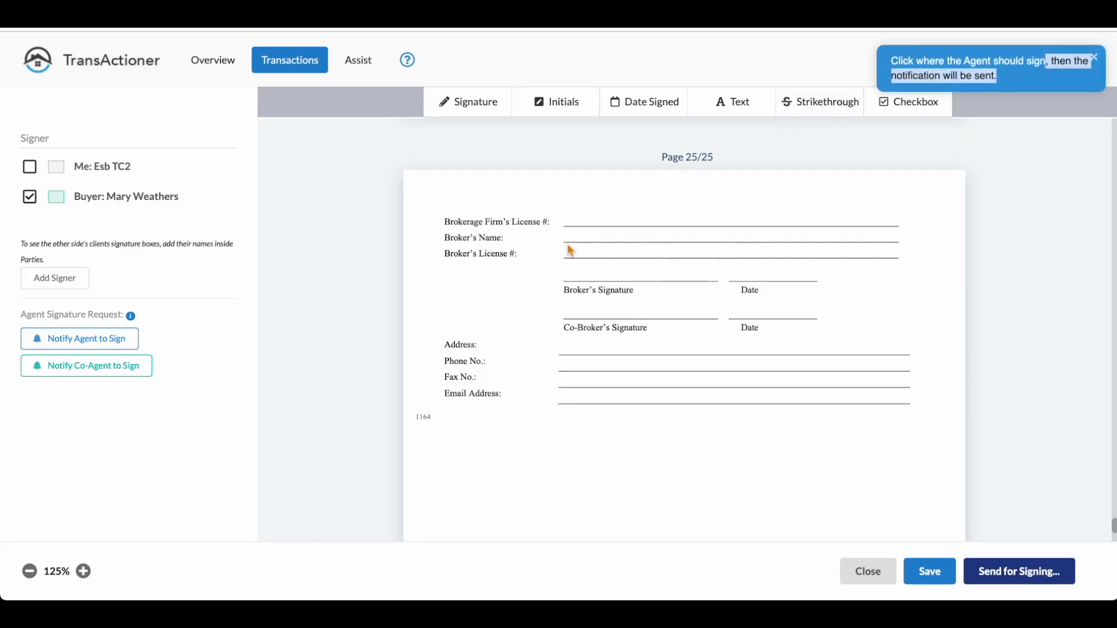
{"action": "left_click", "coordinate": [569, 277]}
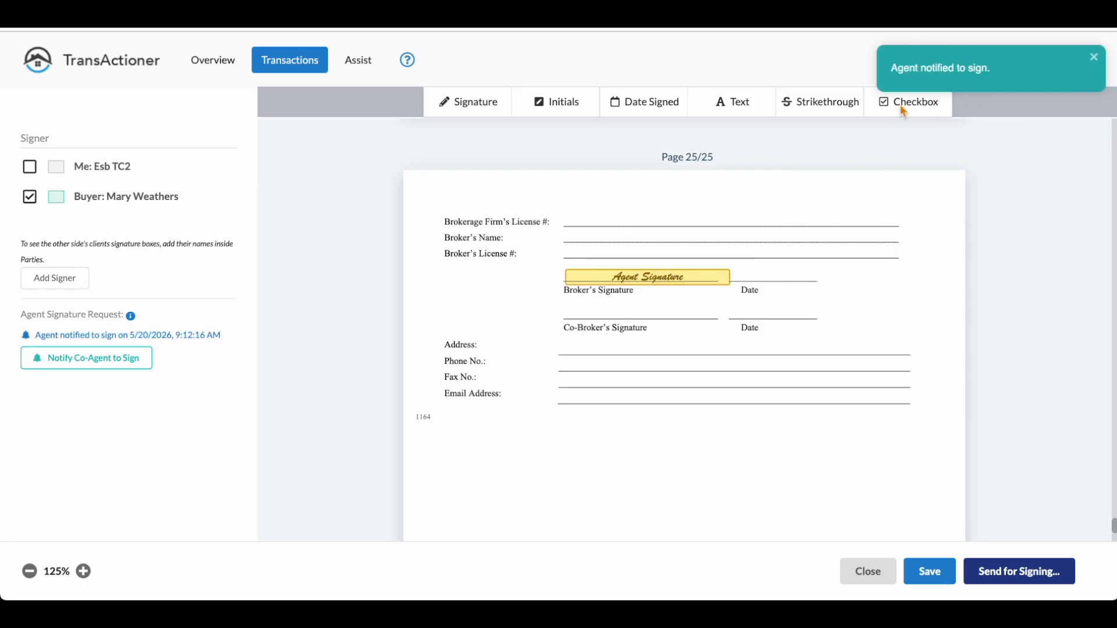
{"action": "mouse_move", "coordinate": [719, 283]}
{"action": "left_mouse_down"}
{"action": "mouse_move", "coordinate": [724, 243]}
{"action": "mouse_move", "coordinate": [707, 237]}
{"action": "mouse_move", "coordinate": [714, 277]}
{"action": "left_mouse_up"}
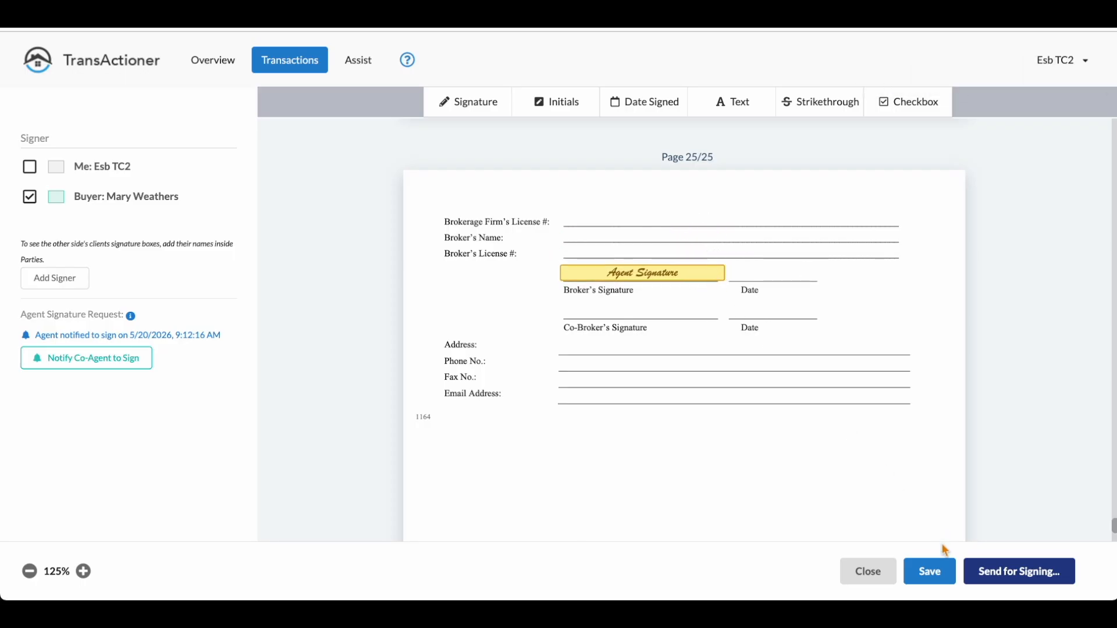
{"action": "left_click", "coordinate": [929, 572]}
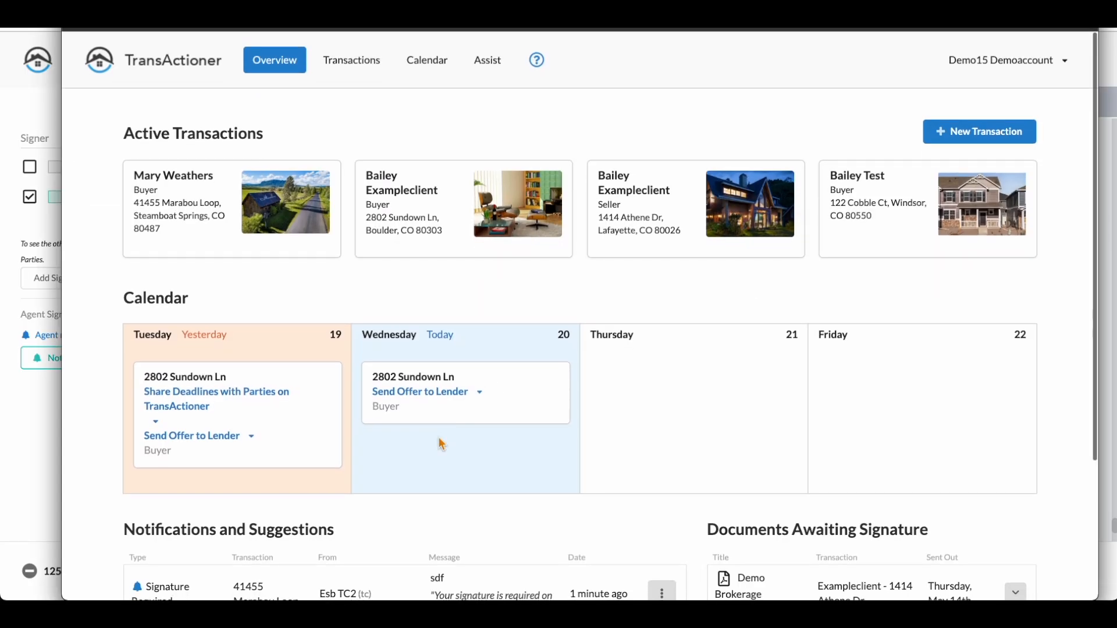
Step: In the agent's account, open the sdf document for signing from its signature-required notification
{"action": "scroll", "coordinate": [429, 462], "scroll_direction": "down", "scroll_amount": 2}
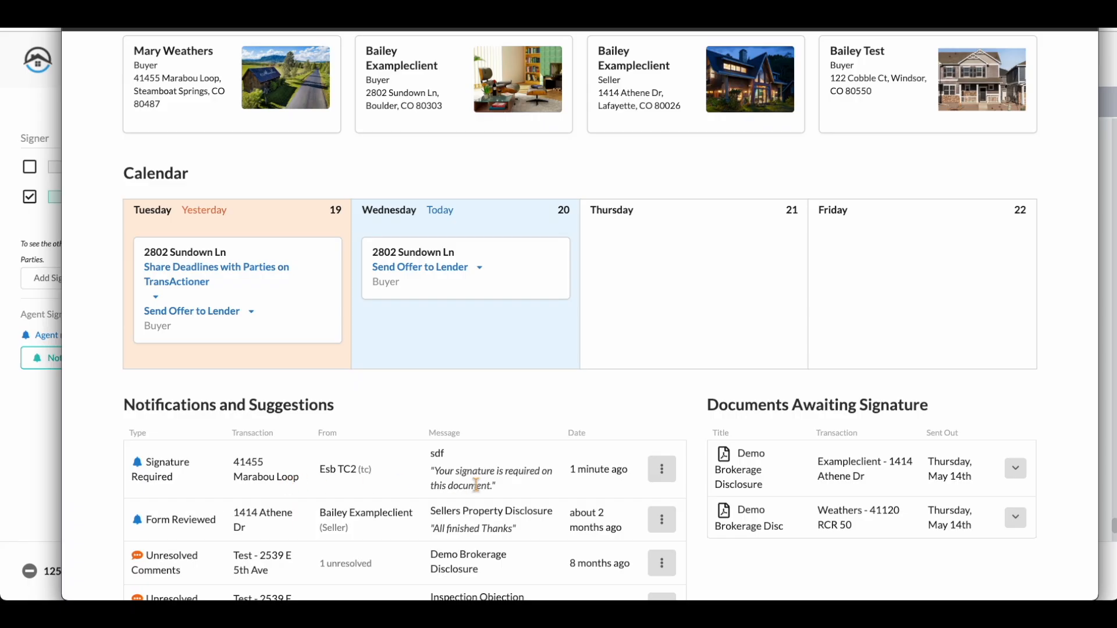
{"action": "double_click", "coordinate": [438, 455]}
{"action": "left_click", "coordinate": [664, 479]}
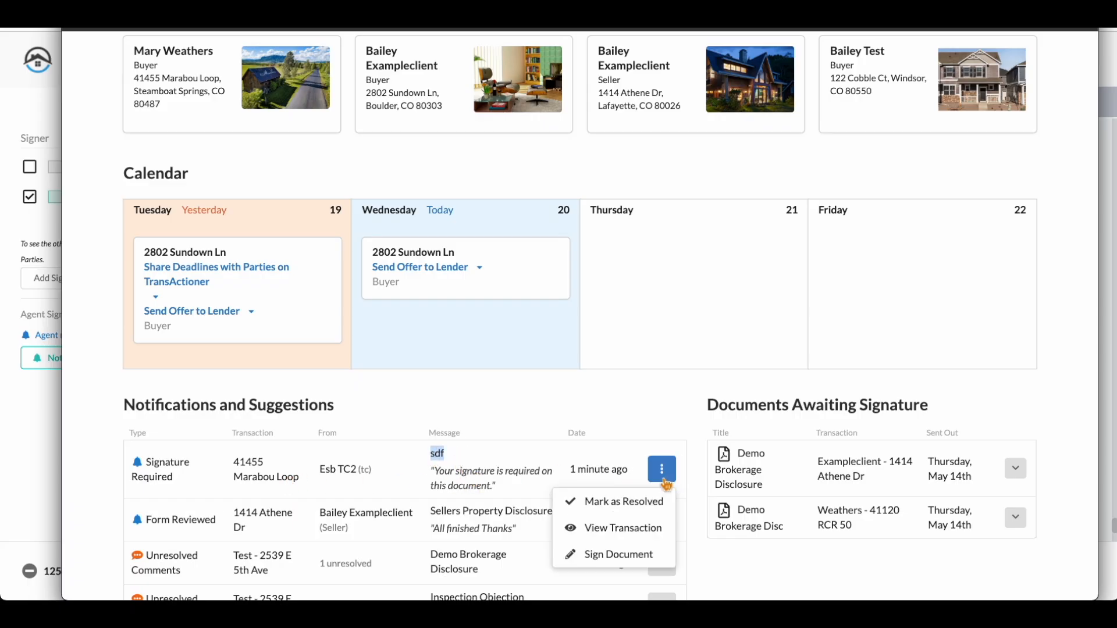
{"action": "left_click", "coordinate": [639, 558]}
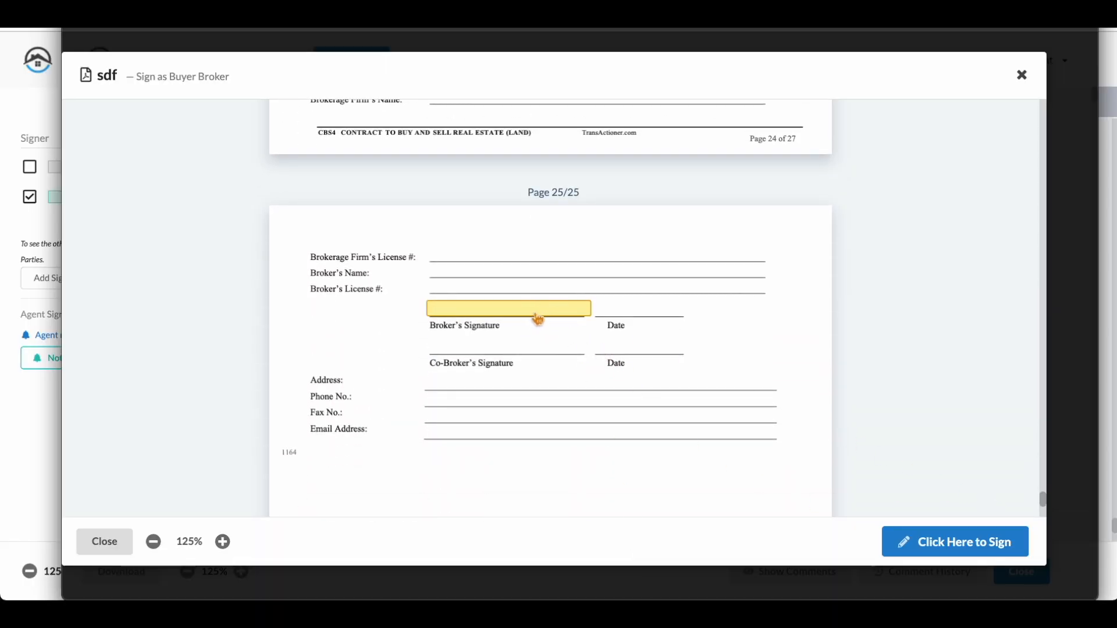
Step: Sign the sdf document as buyer broker with the prefilled signature and check the signature on page 25
{"action": "left_click", "coordinate": [961, 553]}
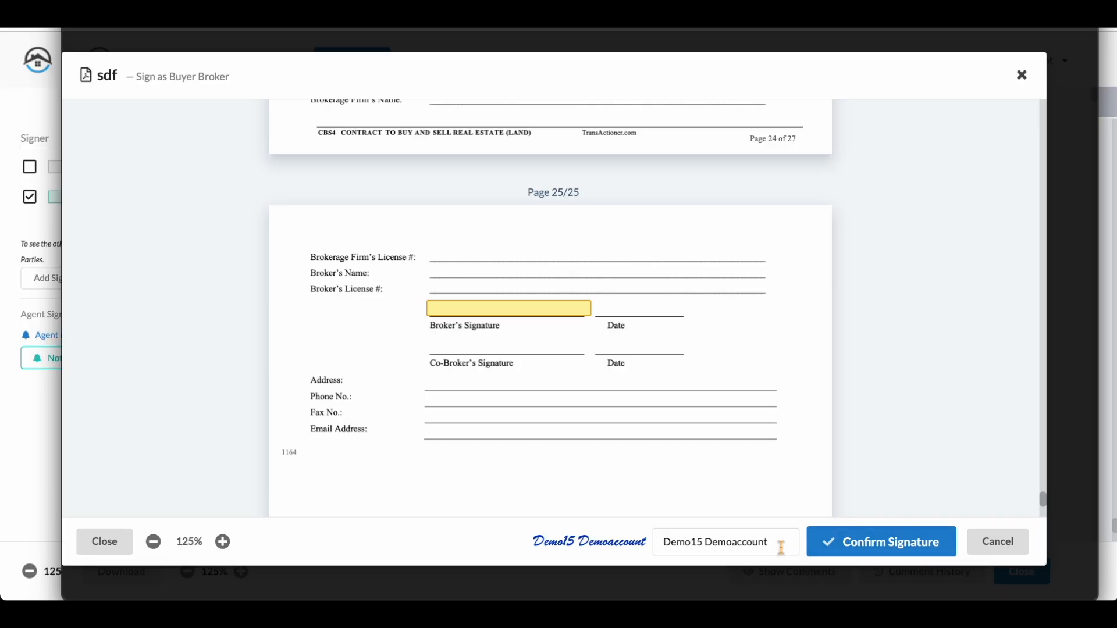
{"action": "left_click", "coordinate": [923, 539]}
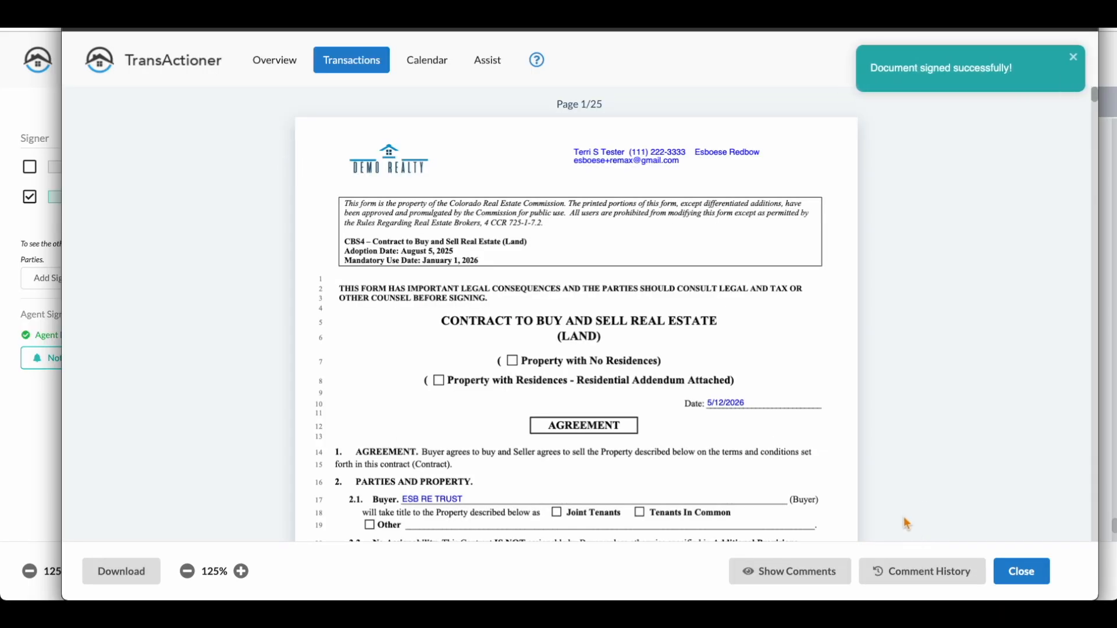
{"action": "scroll", "coordinate": [669, 432], "scroll_direction": "down", "scroll_amount": 20}
{"action": "scroll", "coordinate": [669, 433], "scroll_direction": "down", "scroll_amount": 20}
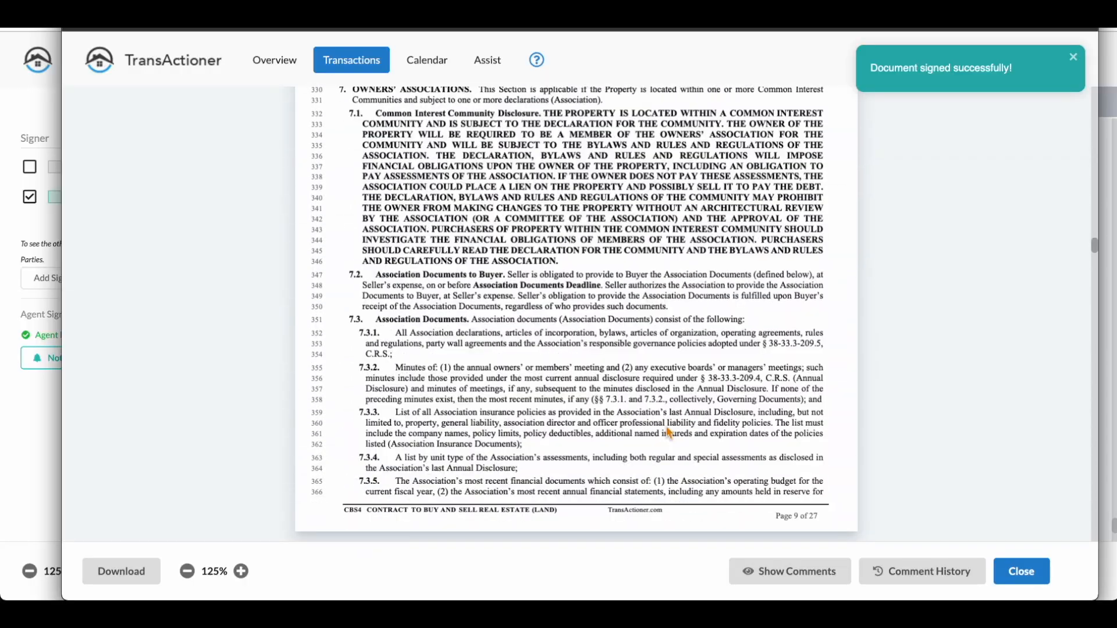
{"action": "left_click_drag", "start_coordinate": [1094, 281], "coordinate": [1095, 525]}
{"action": "scroll", "coordinate": [726, 310], "scroll_direction": "up", "scroll_amount": 3}
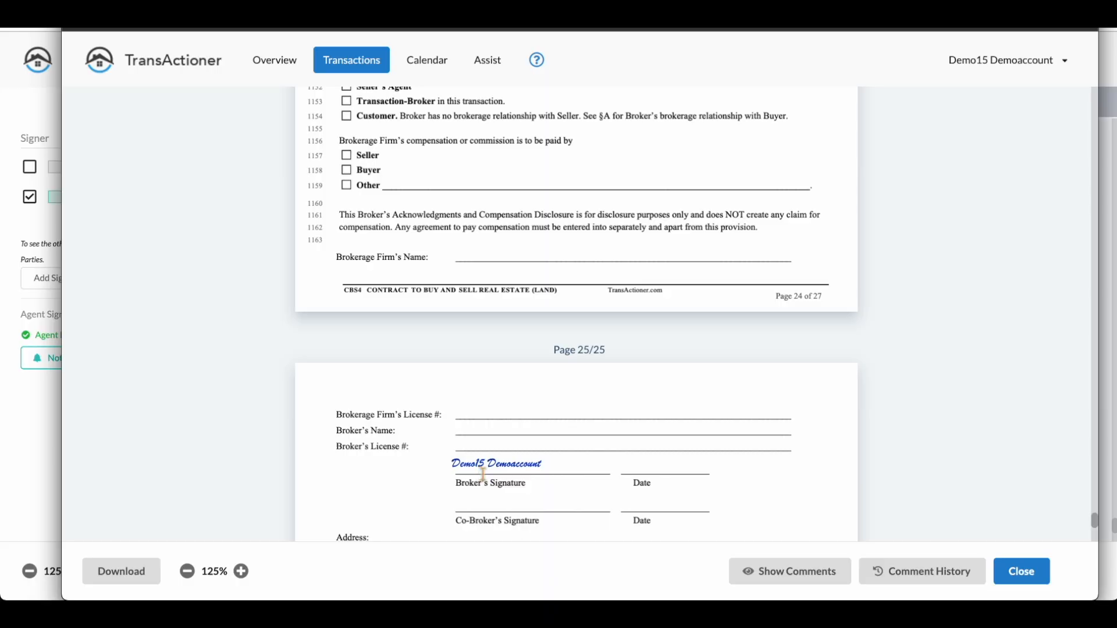
Step: Return to the coordinator's transaction documents and open Definitions of Working Relationships for signature preparation
{"action": "left_click", "coordinate": [23, 417]}
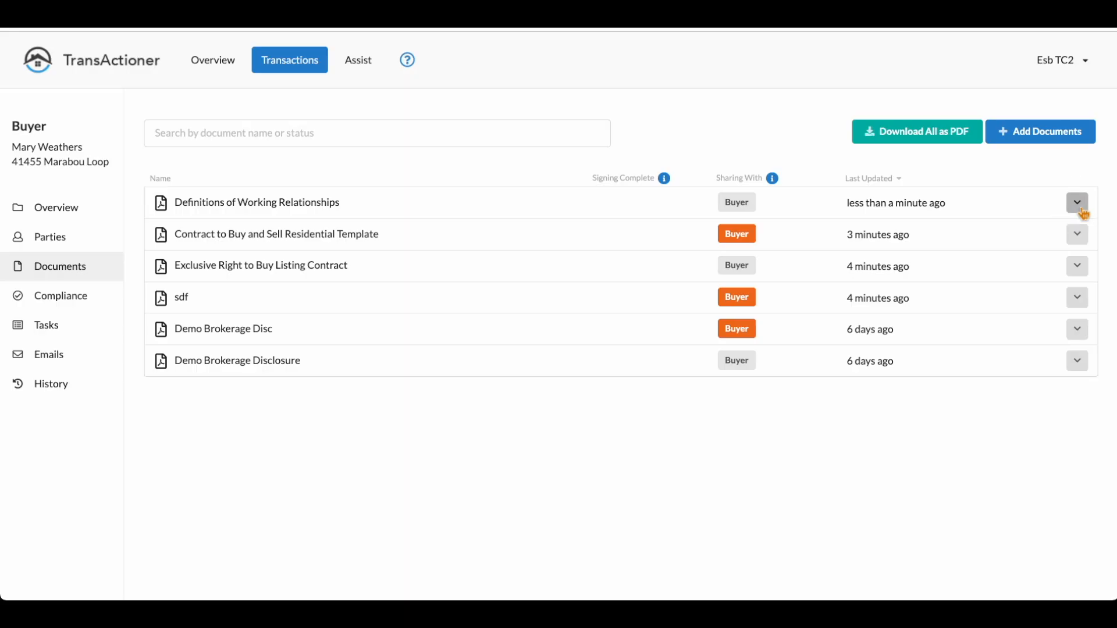
{"action": "left_click", "coordinate": [1078, 205]}
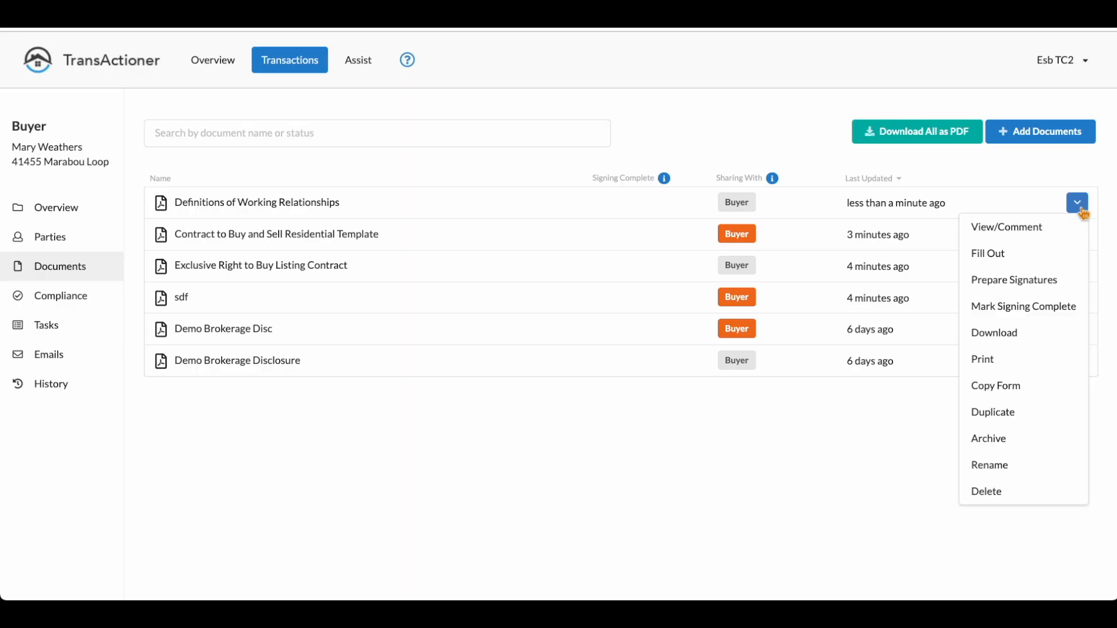
{"action": "left_click", "coordinate": [1028, 287]}
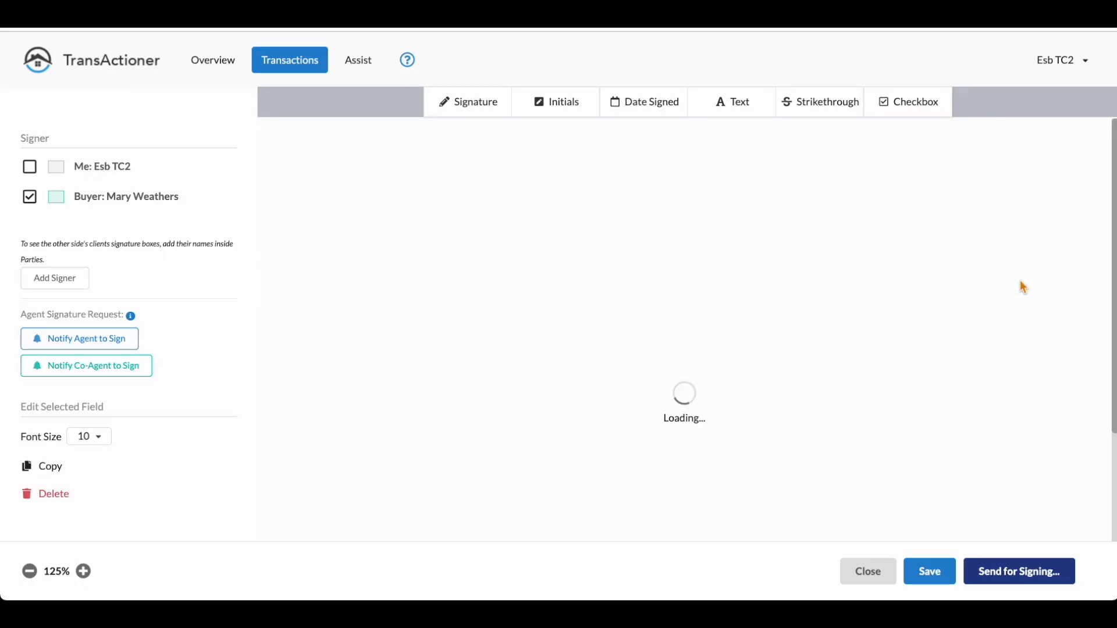
{"action": "scroll", "coordinate": [570, 378], "scroll_direction": "down", "scroll_amount": 4}
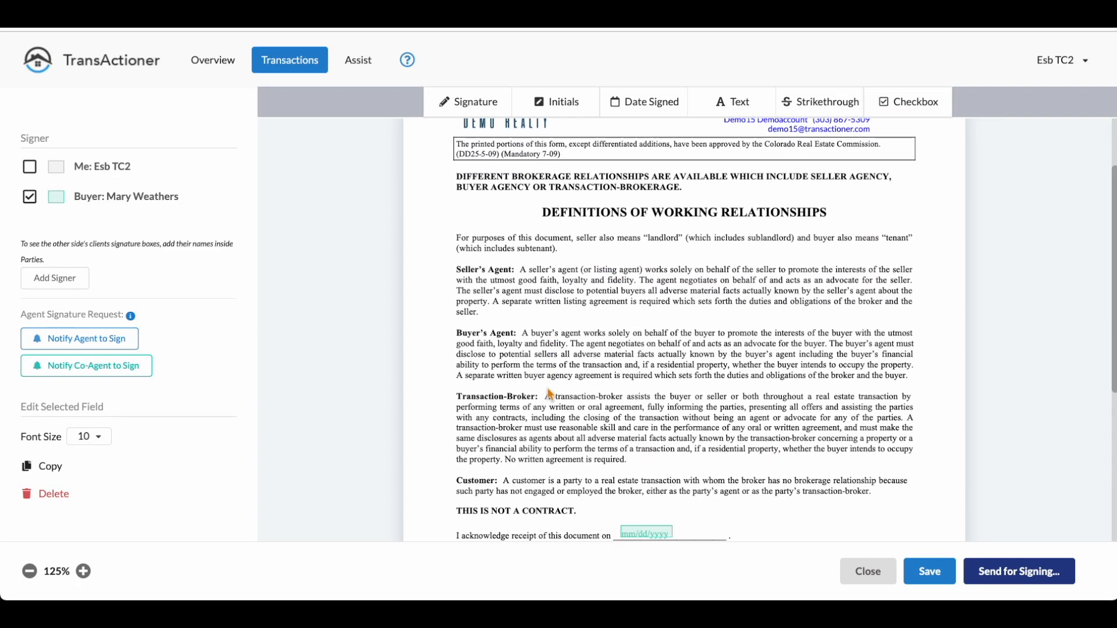
{"action": "scroll", "coordinate": [550, 395], "scroll_direction": "up", "scroll_amount": 4}
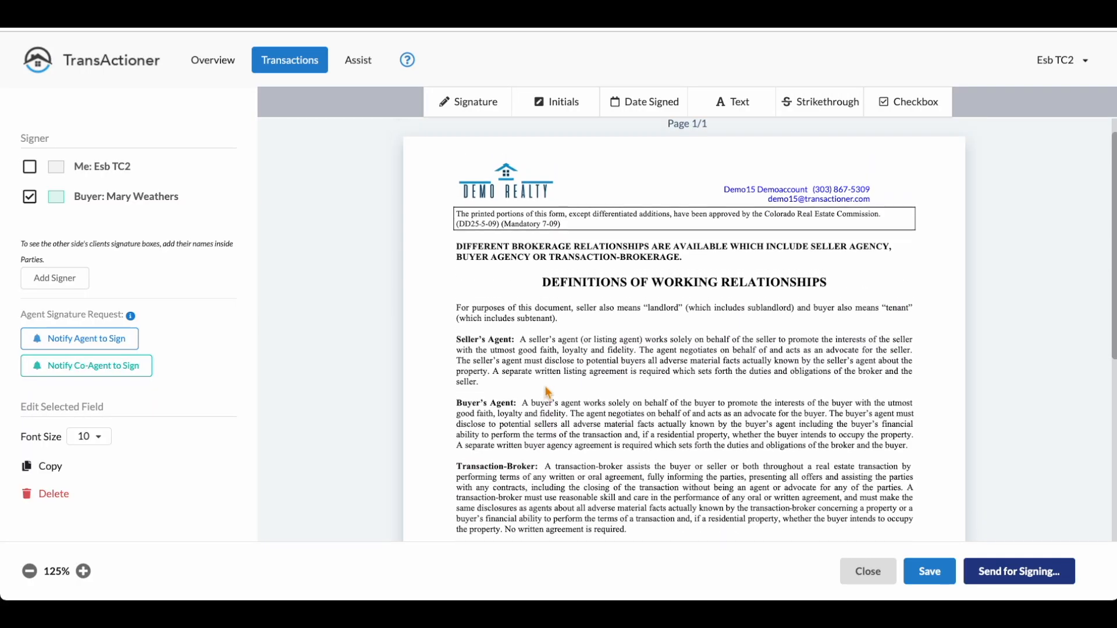
Step: Notify the agent to sign, place the agent signature box on the Broker line of the form and save
{"action": "left_click", "coordinate": [100, 343]}
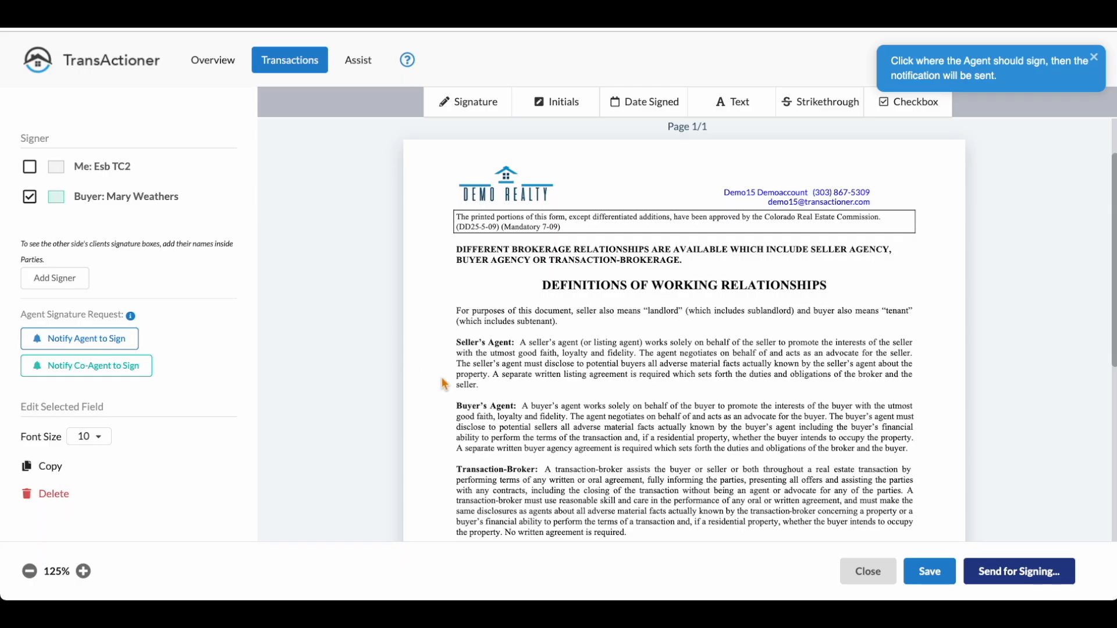
{"action": "scroll", "coordinate": [444, 384], "scroll_direction": "down", "scroll_amount": 1}
{"action": "scroll", "coordinate": [444, 384], "scroll_direction": "down", "scroll_amount": 5}
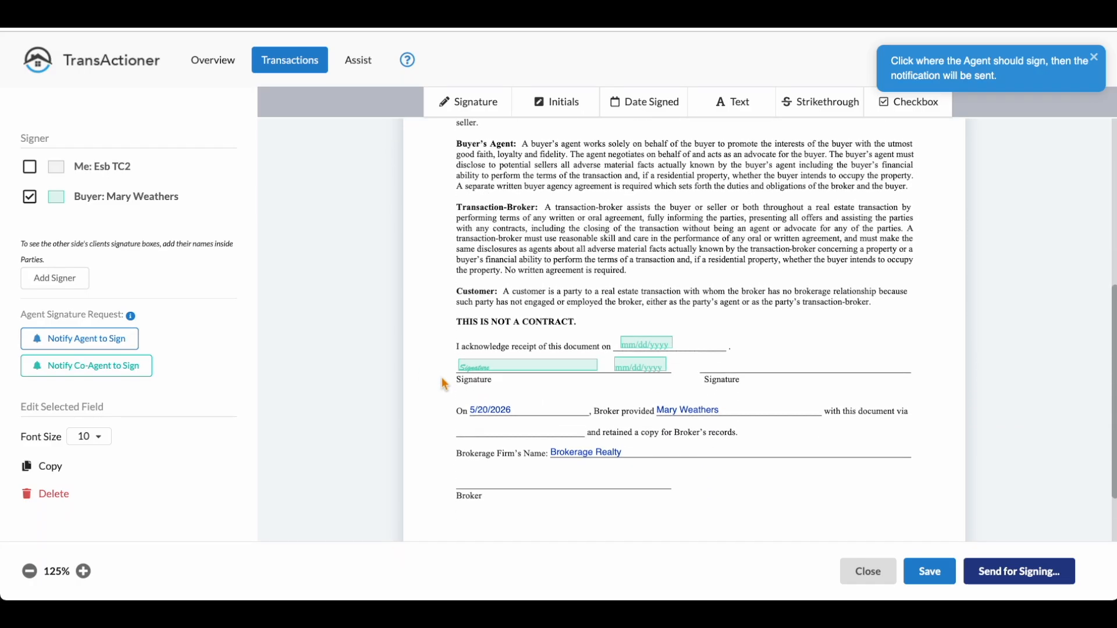
{"action": "left_click", "coordinate": [463, 470]}
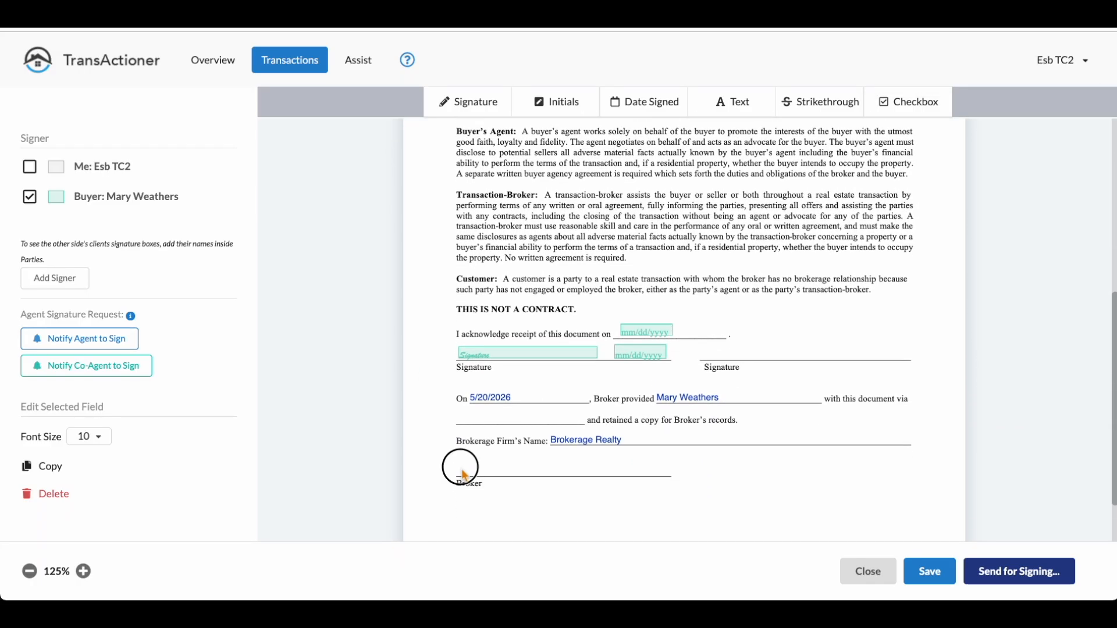
{"action": "left_click_drag", "start_coordinate": [569, 482], "coordinate": [567, 476]}
{"action": "left_click", "coordinate": [930, 573]}
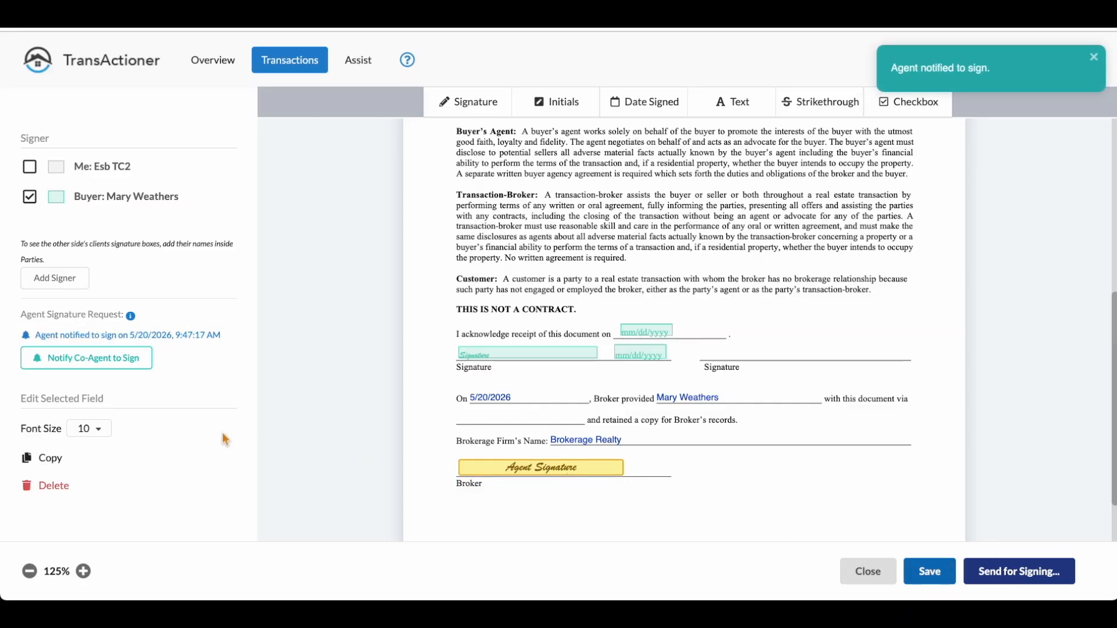
Step: Notify the co-agent to sign, place the co-agent signature box just below the Broker line and save
{"action": "left_click", "coordinate": [138, 365]}
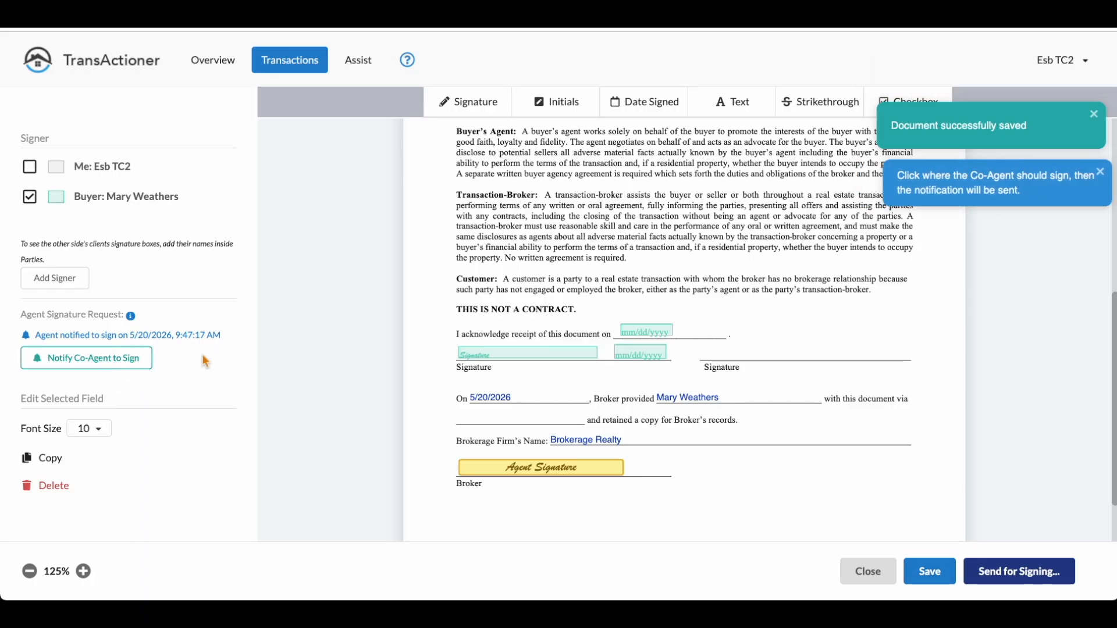
{"action": "left_click", "coordinate": [555, 510]}
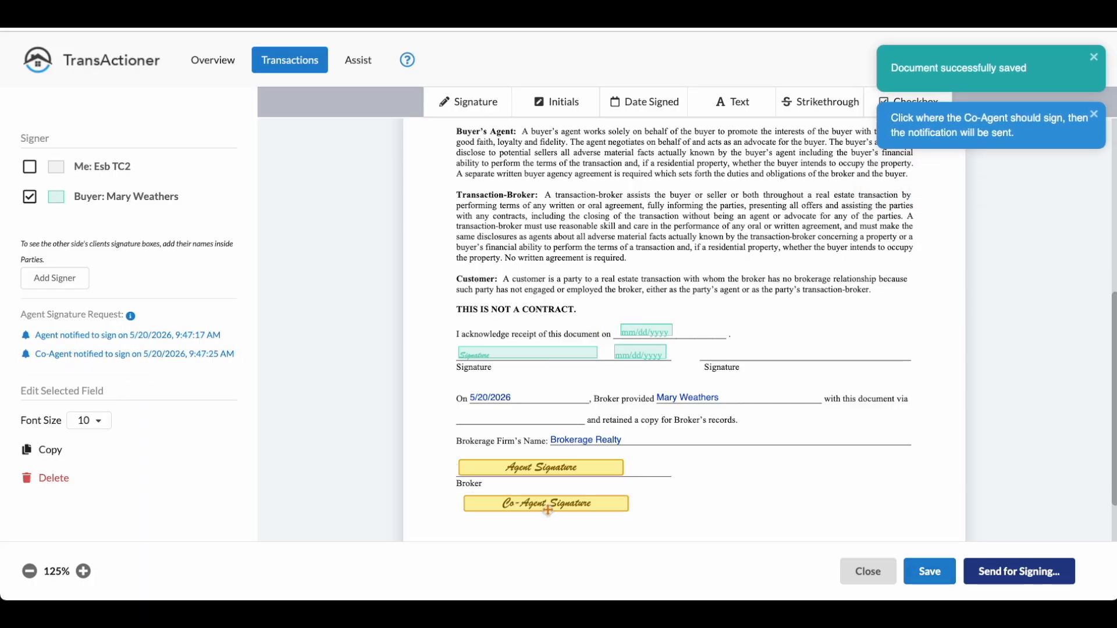
{"action": "left_click", "coordinate": [930, 573]}
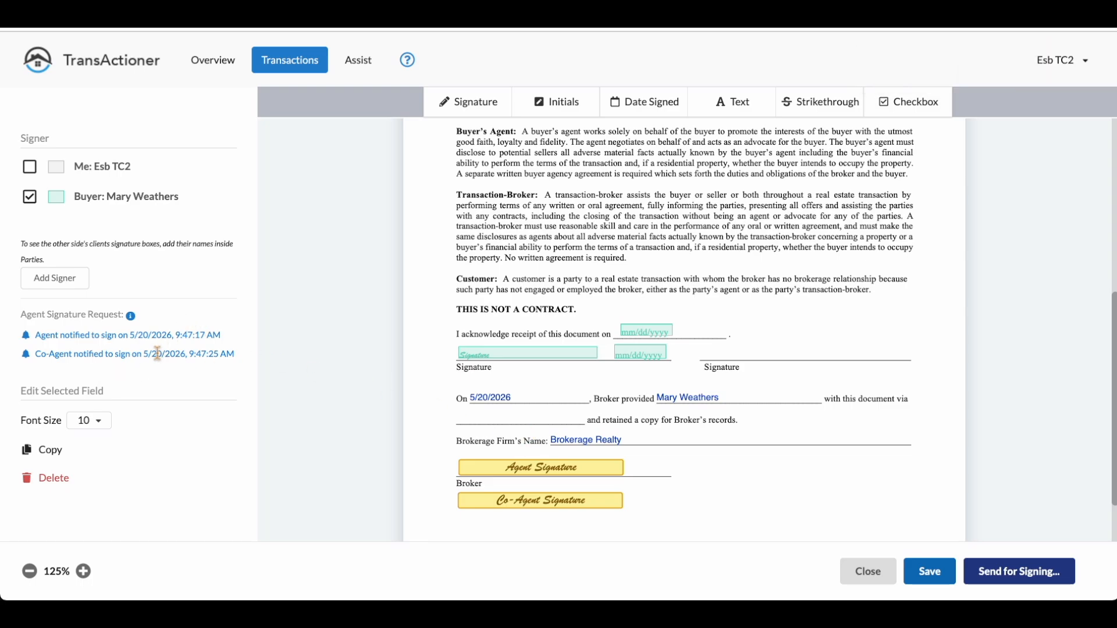
Step: Send Definitions of Working Relationships to the buyer for signing, keeping the prefilled email subject and message
{"action": "left_click", "coordinate": [1002, 573]}
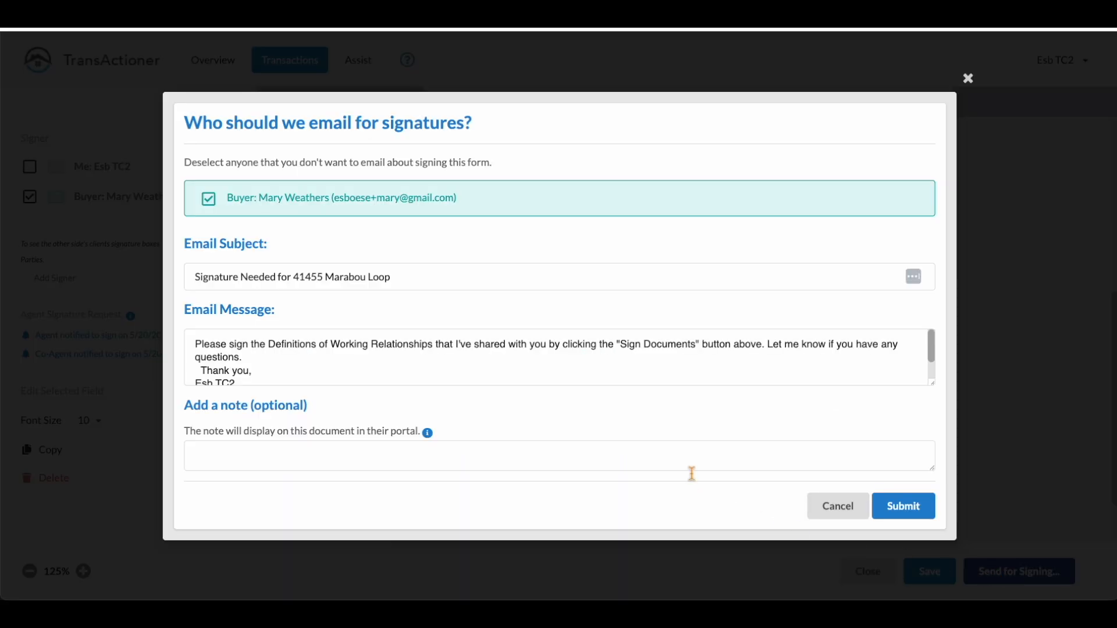
{"action": "left_click", "coordinate": [904, 506]}
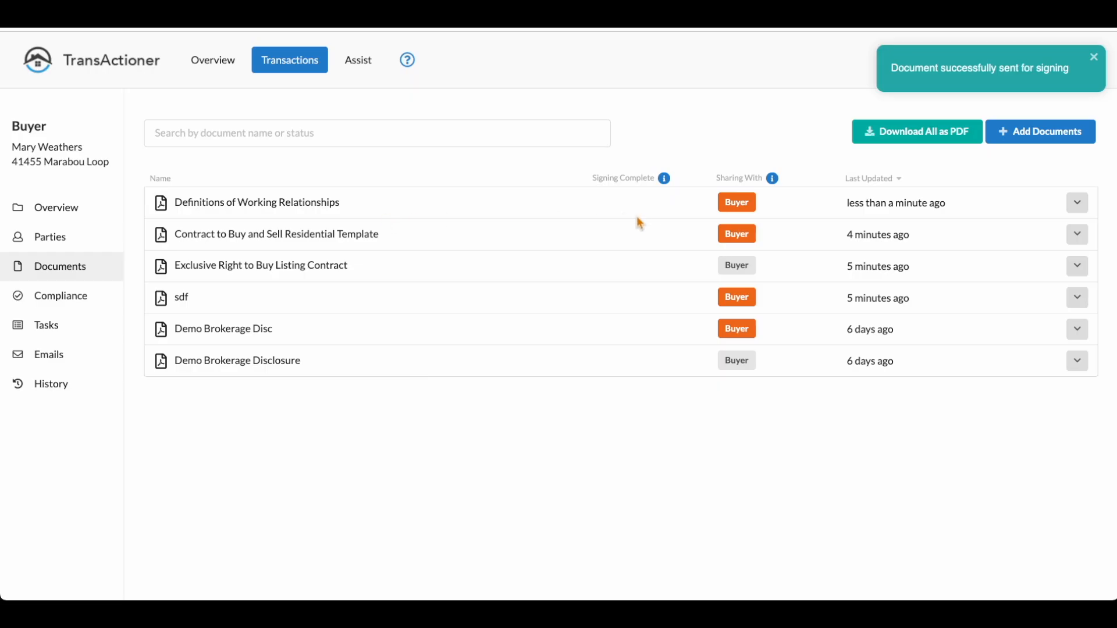
{"action": "mouse_move", "coordinate": [732, 213]}
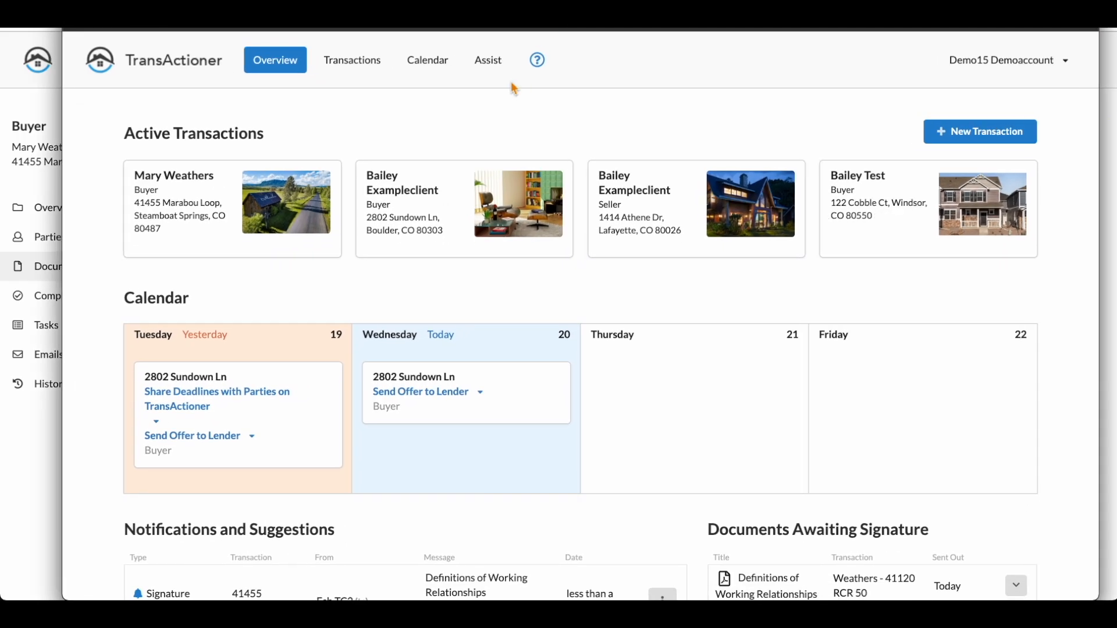
Step: In the agent's account, open Definitions of Working Relationships for signing from its signature-required notification
{"action": "scroll", "coordinate": [387, 169], "scroll_direction": "down", "scroll_amount": 3}
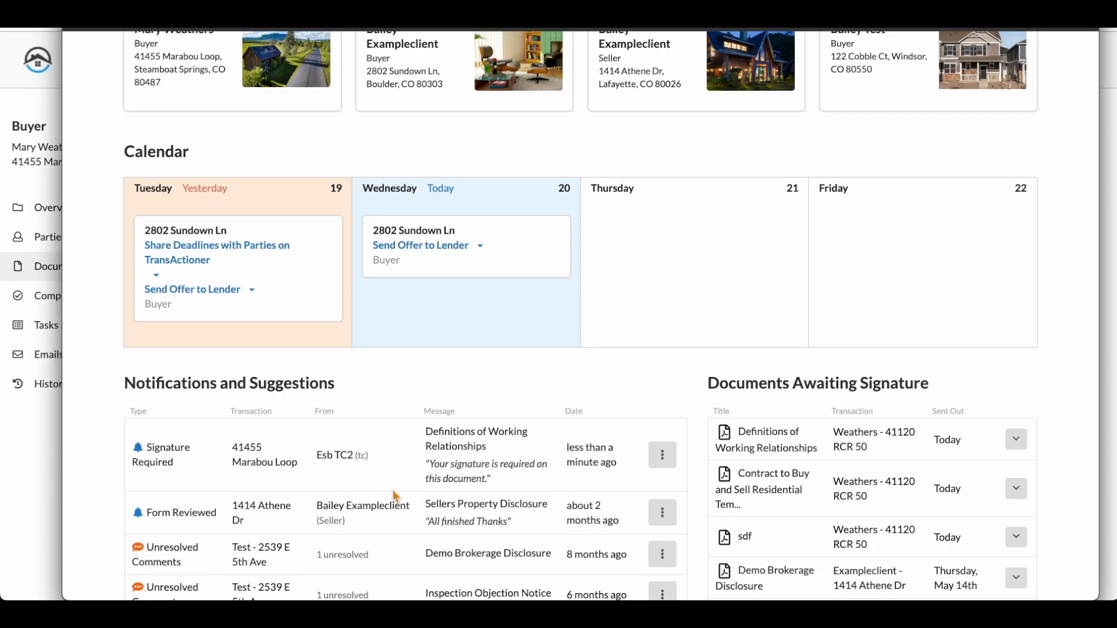
{"action": "left_click_drag", "start_coordinate": [439, 435], "coordinate": [489, 448]}
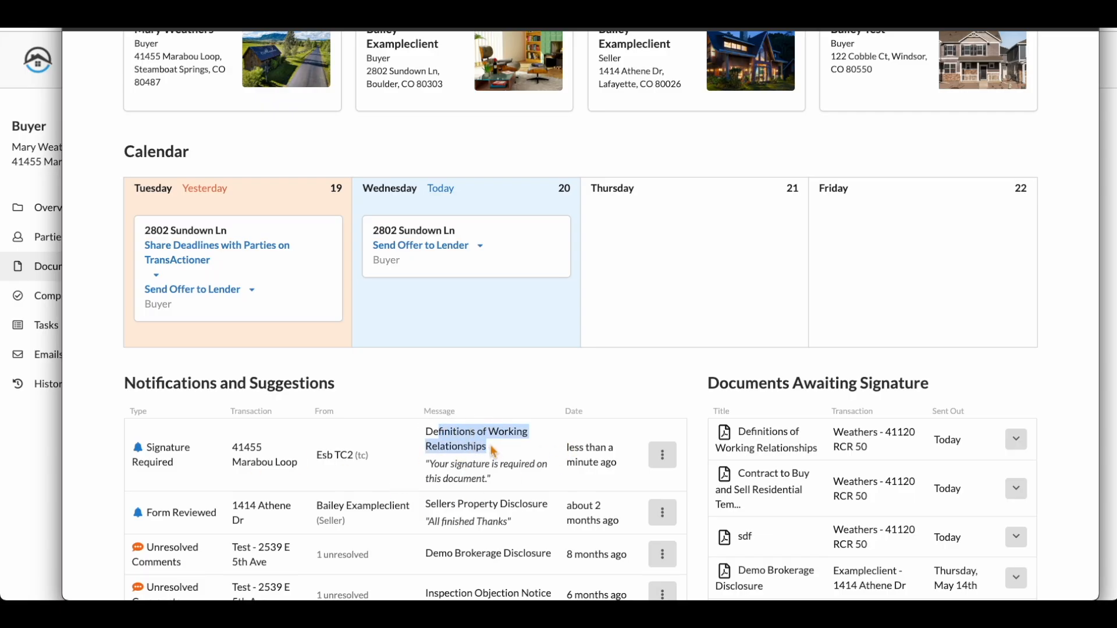
{"action": "left_click", "coordinate": [663, 455]}
{"action": "left_click", "coordinate": [631, 544]}
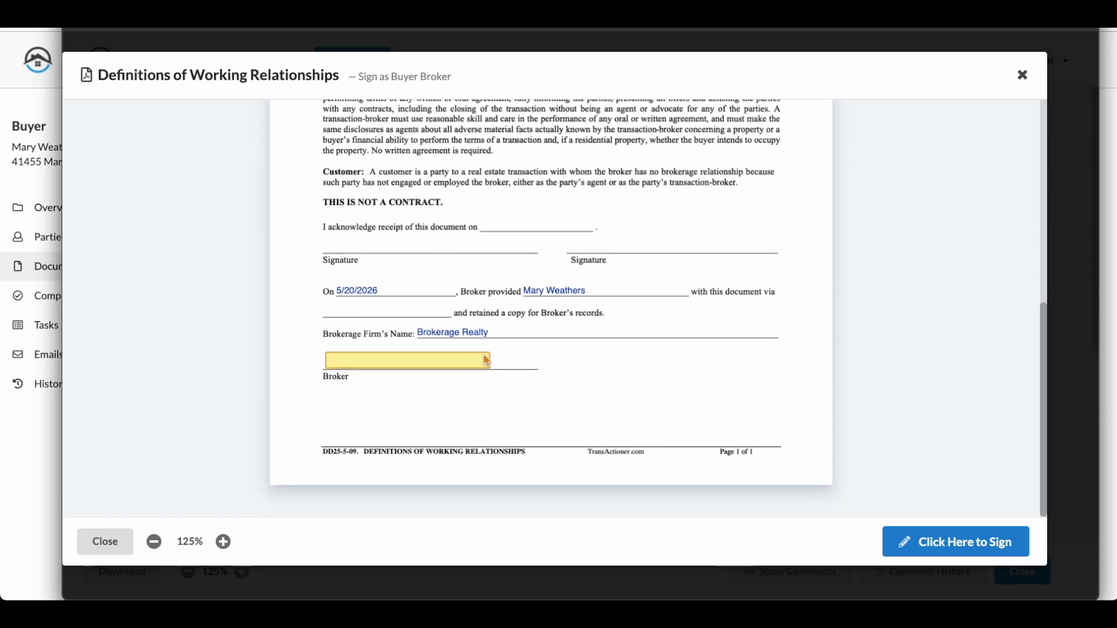
Step: Sign Definitions of Working Relationships as buyer broker with the prefilled signature and check the signature on the Broker line
{"action": "left_click", "coordinate": [957, 547]}
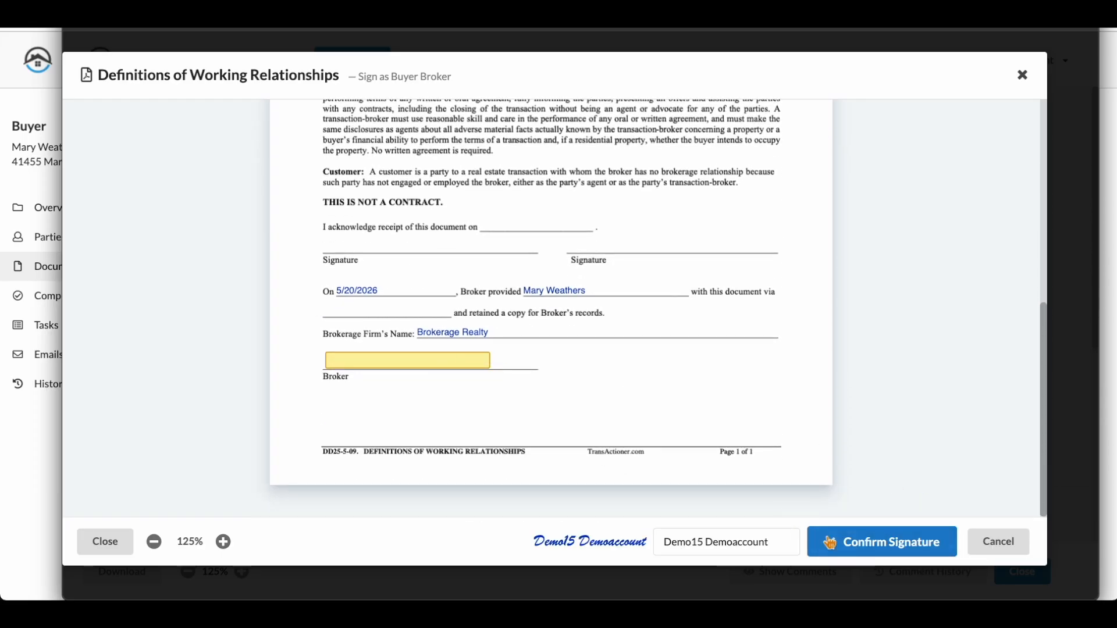
{"action": "left_click", "coordinate": [867, 538]}
{"action": "scroll", "coordinate": [740, 358], "scroll_direction": "down", "scroll_amount": 5}
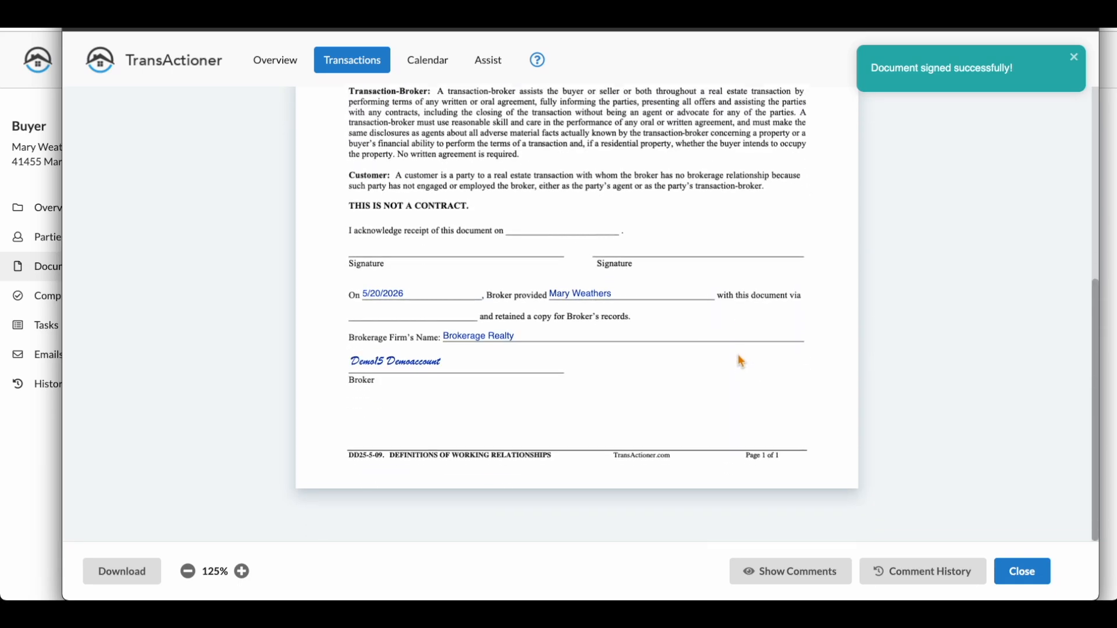